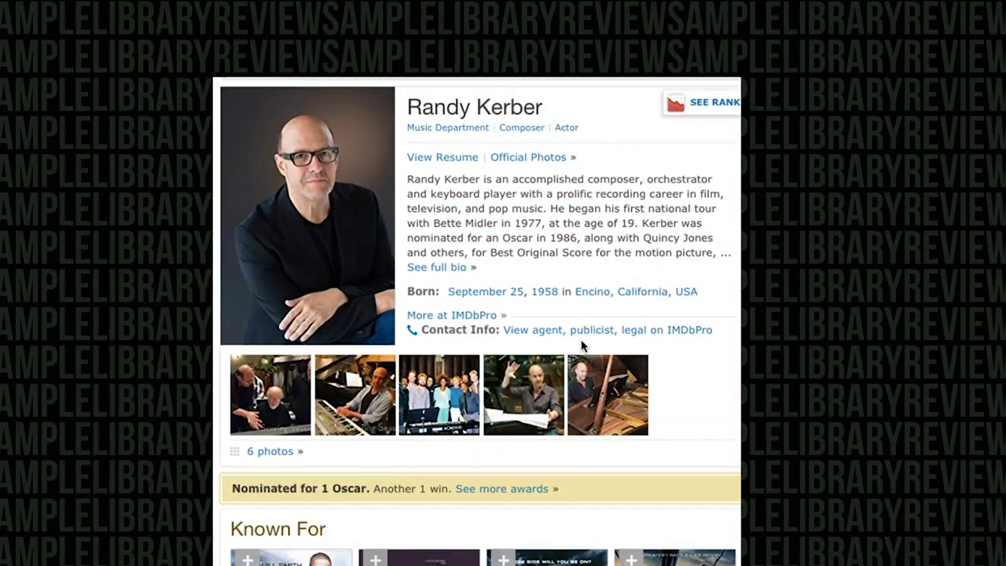
- Scroll the IMDb profile past Known For to the 2018–2015 filmography credits
scroll(579, 343, "down", 5)
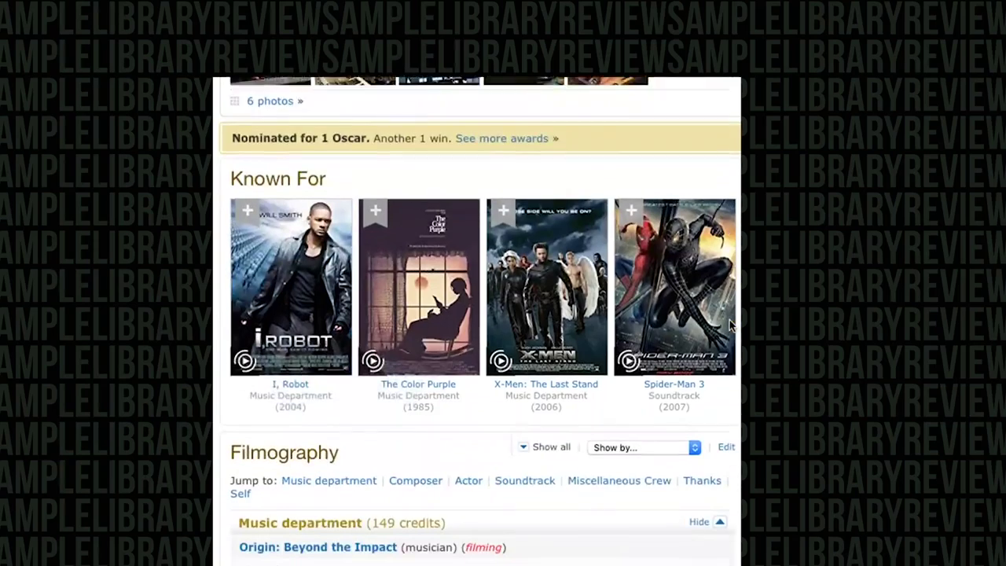
scroll(728, 325, "down", 2)
scroll(730, 322, "up", 4)
scroll(592, 563, "down", 10)
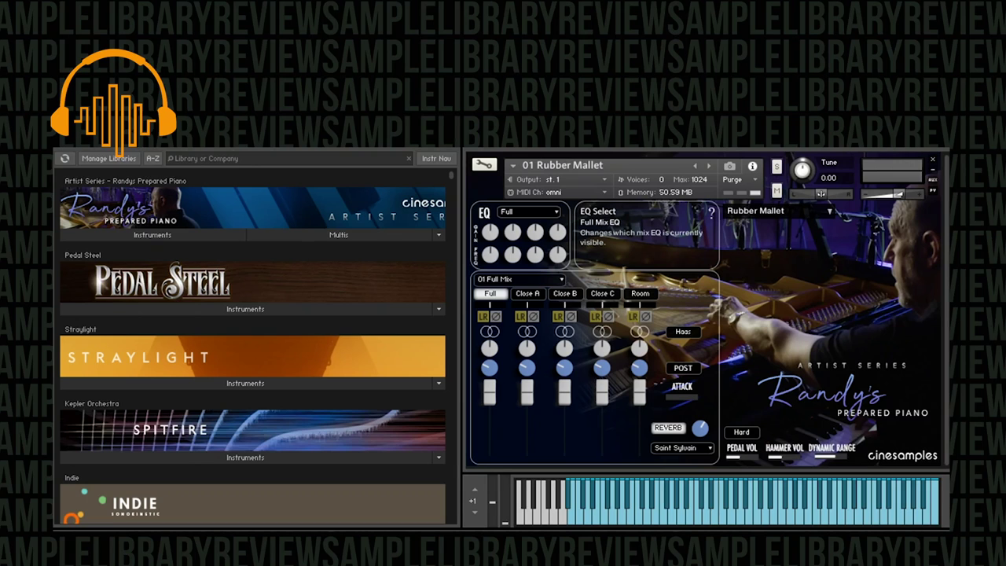
- Show the Prepared Piano's instrument patch list after a brief look at its Multis tab
left_click(140, 234)
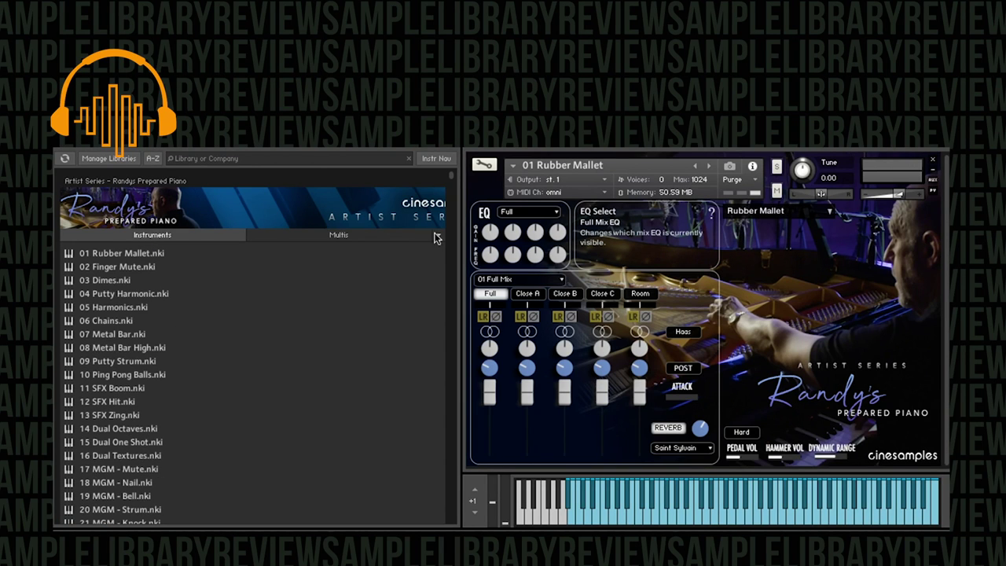
scroll(451, 180, "down", 3)
scroll(452, 179, "up", 3)
left_click(296, 233)
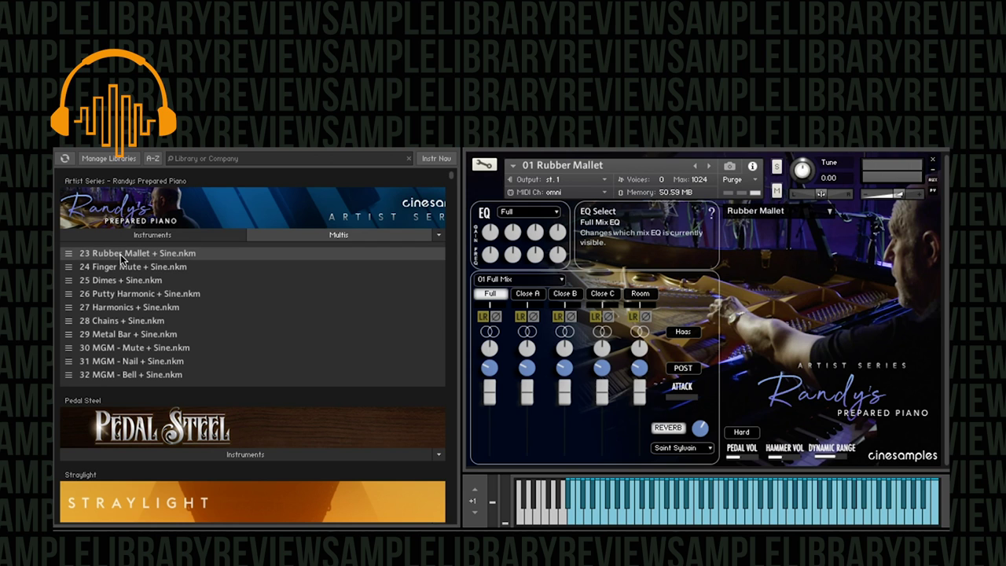
left_click(162, 237)
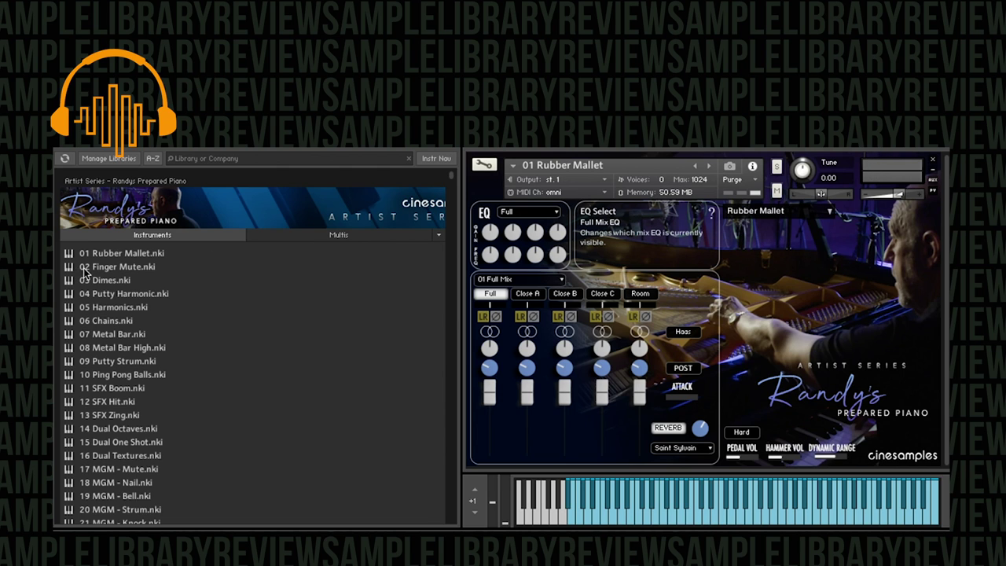
left_click_drag(88, 272, 107, 264)
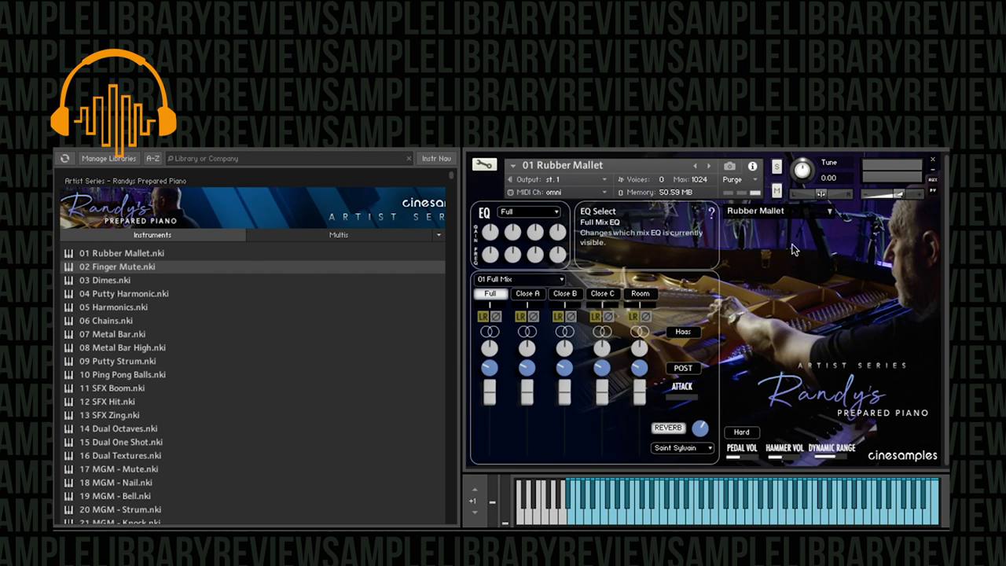
- Try the 02 Another Full Mix preset on Rubber Mallet, then settle on 03 Close A
left_click(517, 280)
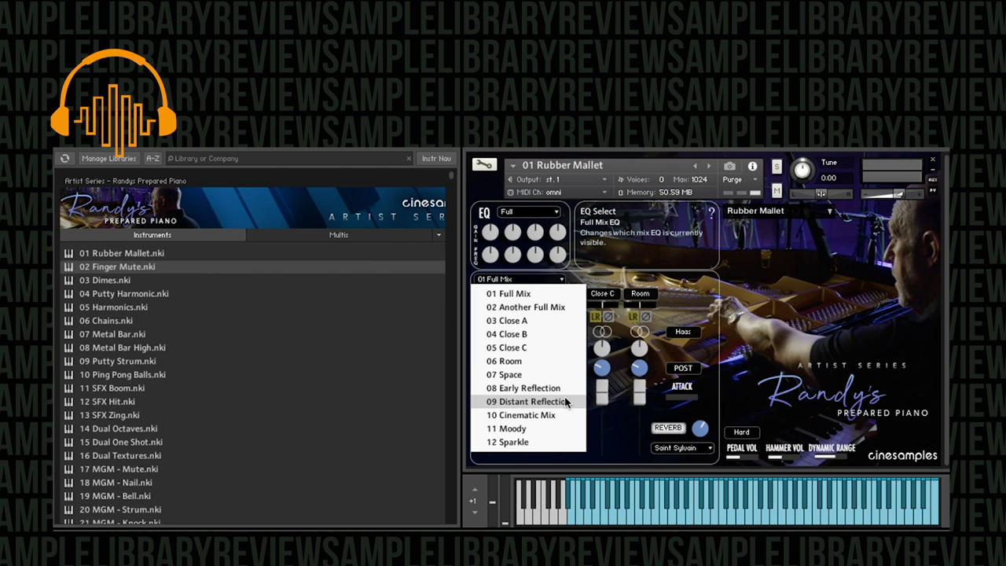
left_click(546, 307)
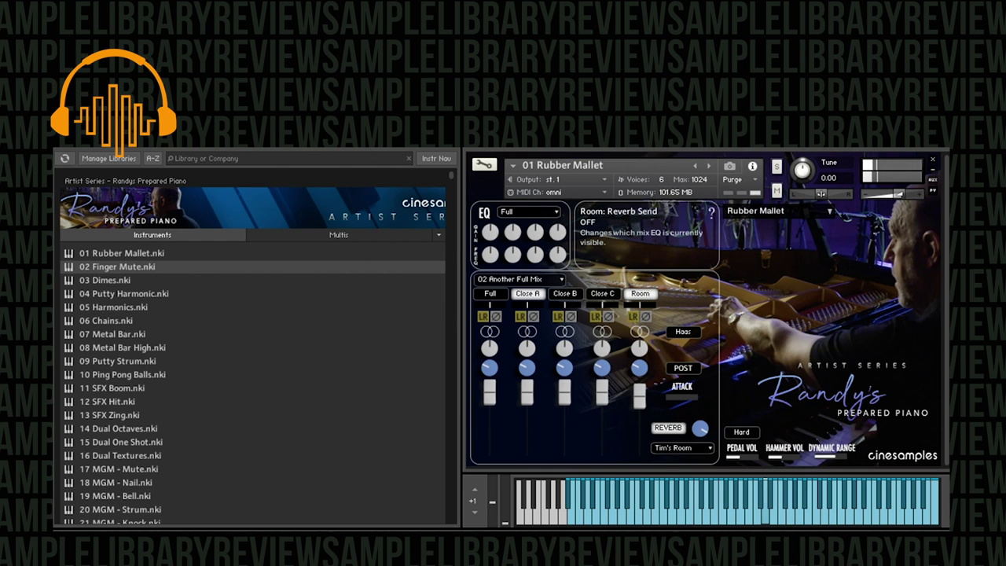
left_click(535, 280)
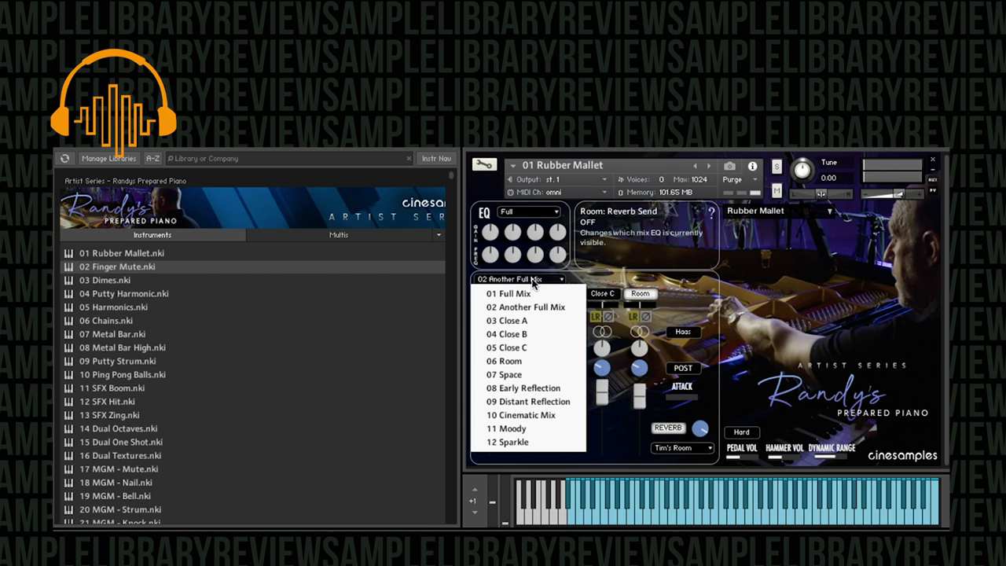
left_click(532, 319)
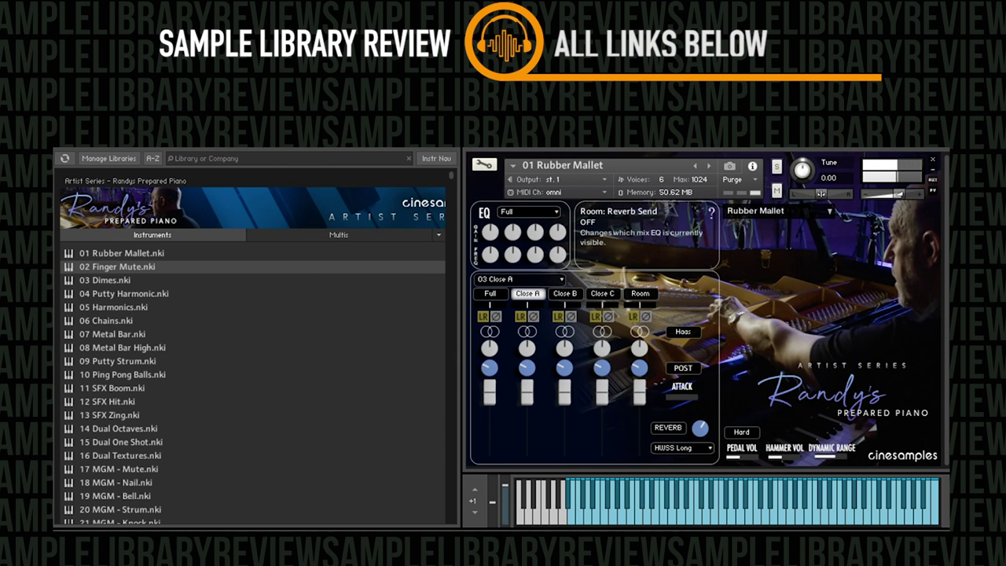
- Set the Rubber Mallet mix preset to 05 Close C, leaving it unchanged afterward
left_click(522, 279)
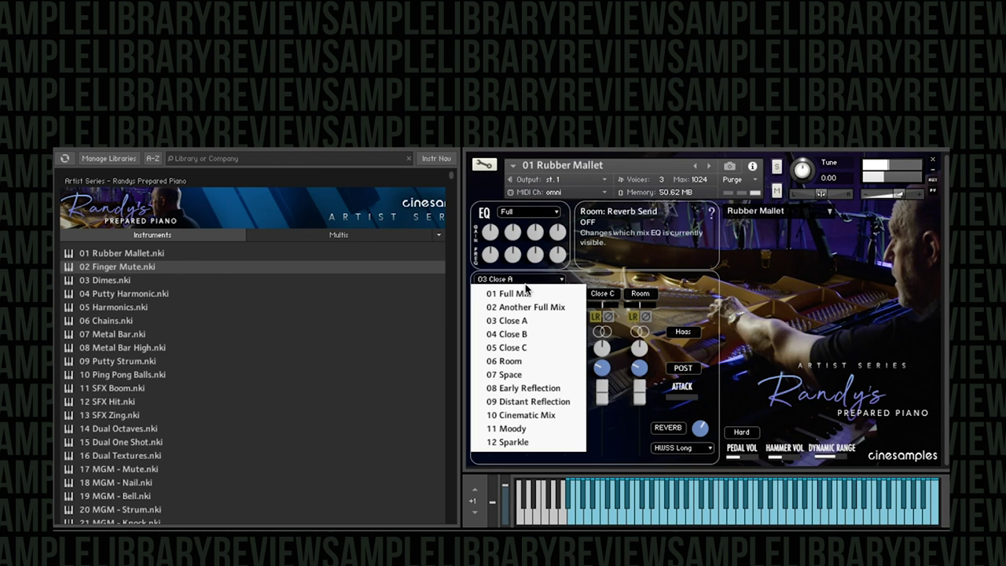
left_click(536, 347)
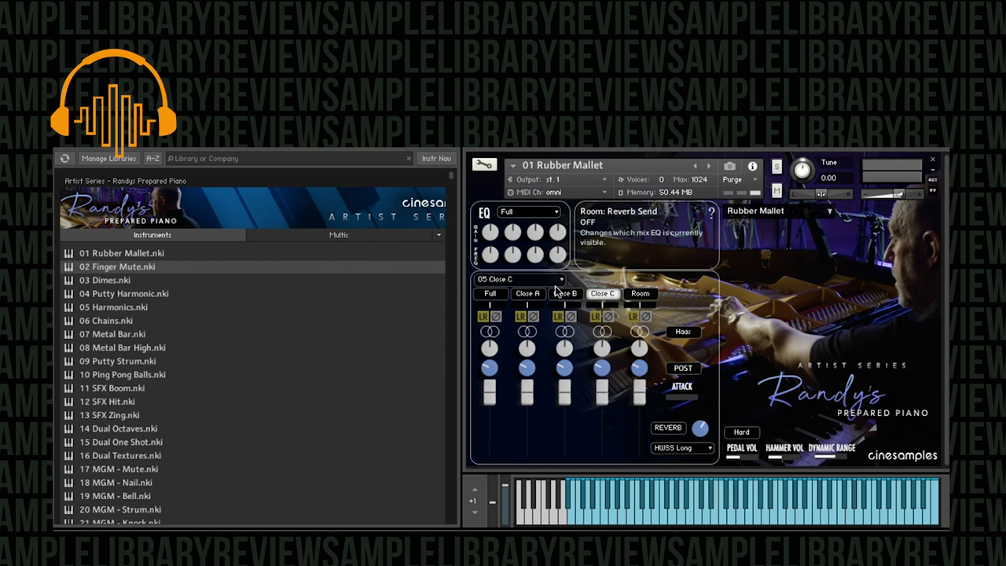
left_click(523, 278)
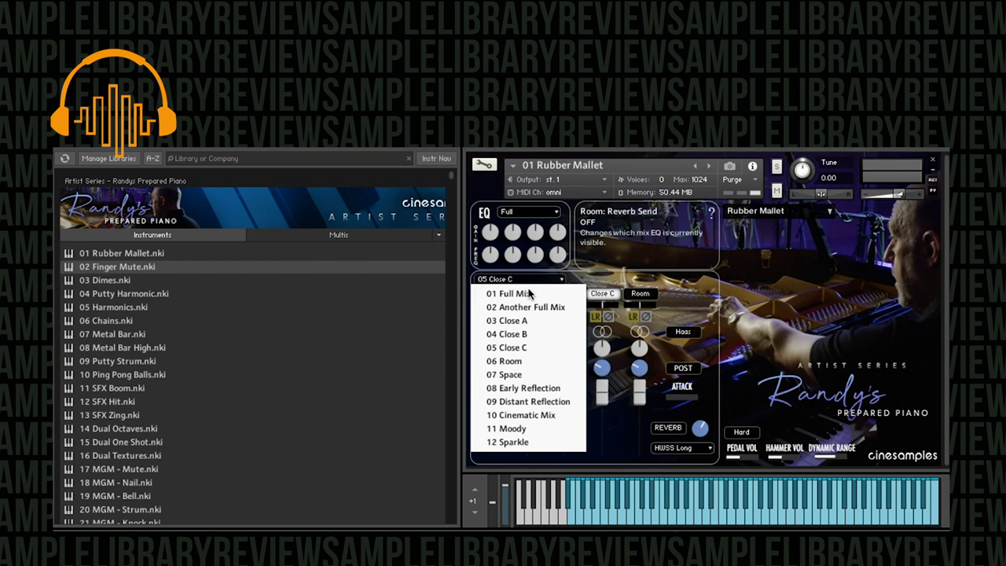
left_click(836, 287)
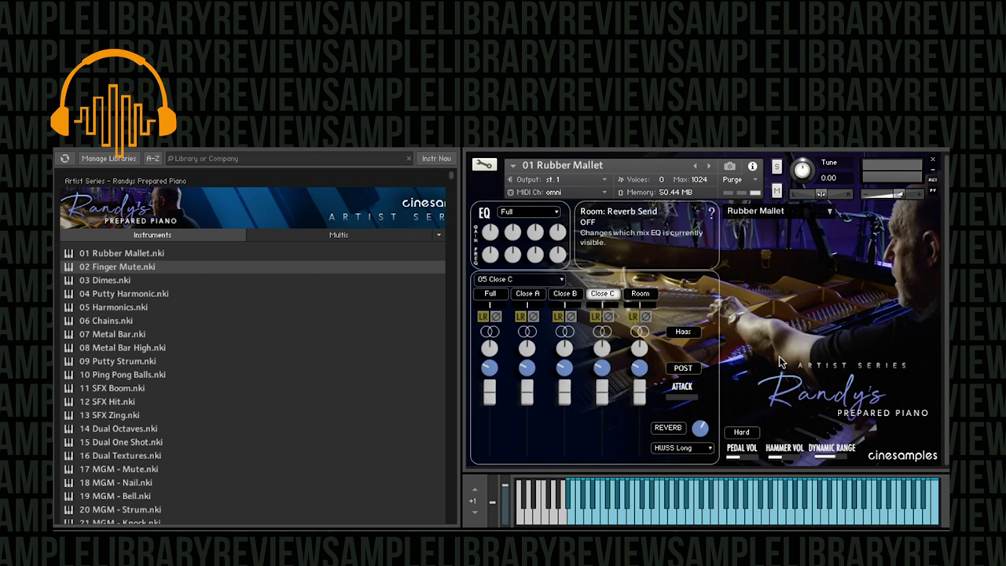
- Tweak Rubber Mallet: 02 Another Full Mix, hammer volume 8.6 dB, hammer noise off, dynamic range 0 %
left_click(833, 457)
left_click_drag(805, 459, 765, 462)
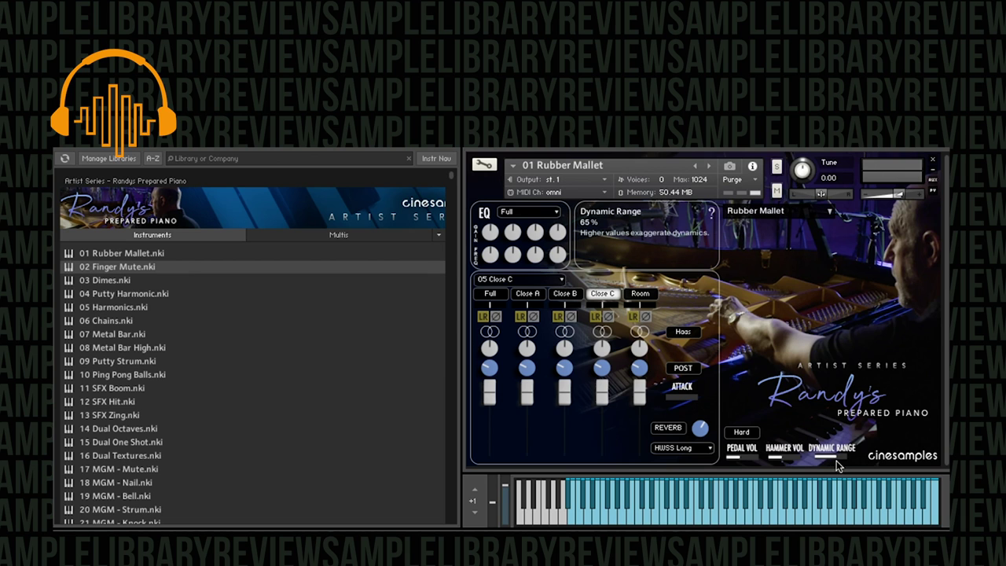
left_click(522, 278)
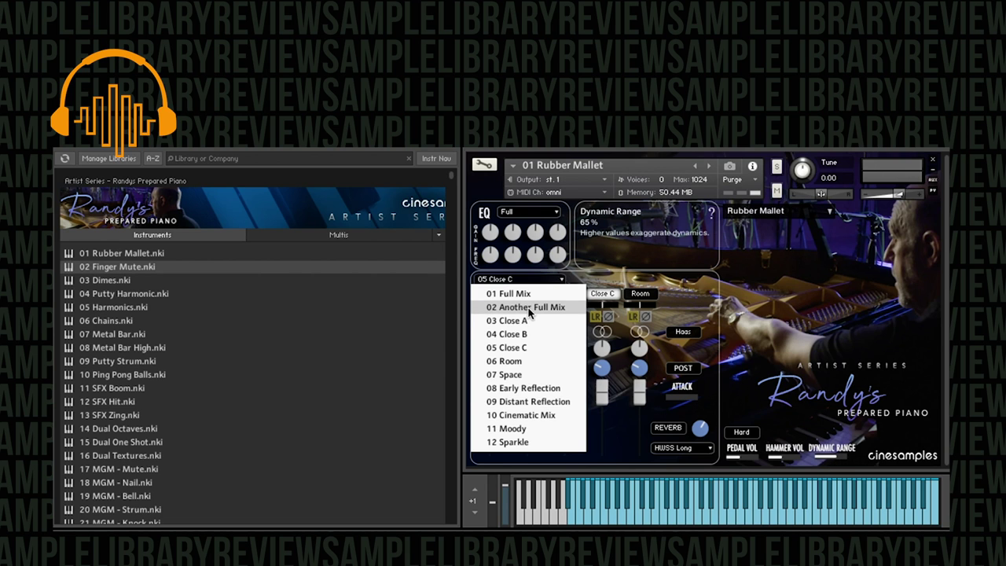
left_click(529, 308)
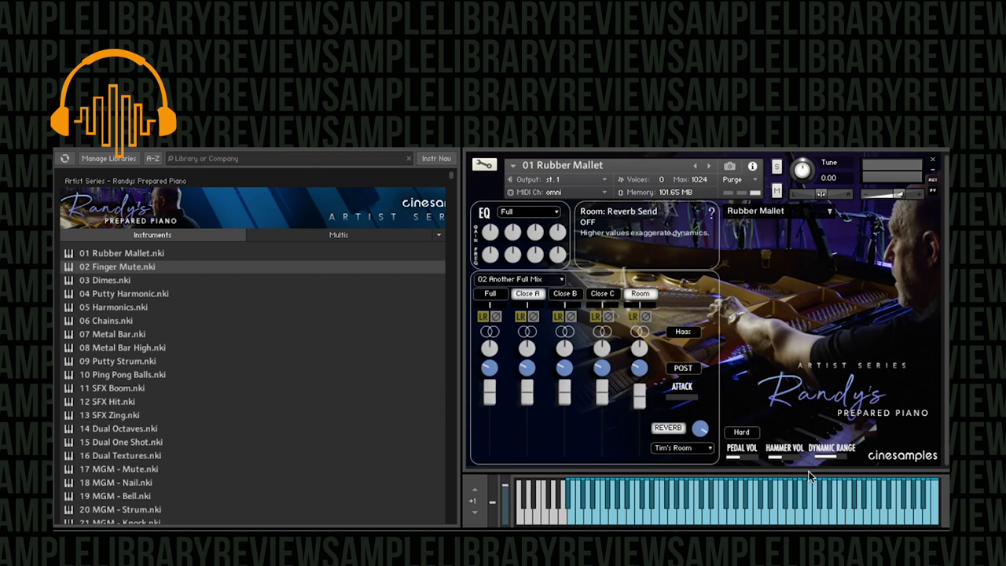
left_click_drag(781, 455, 833, 462)
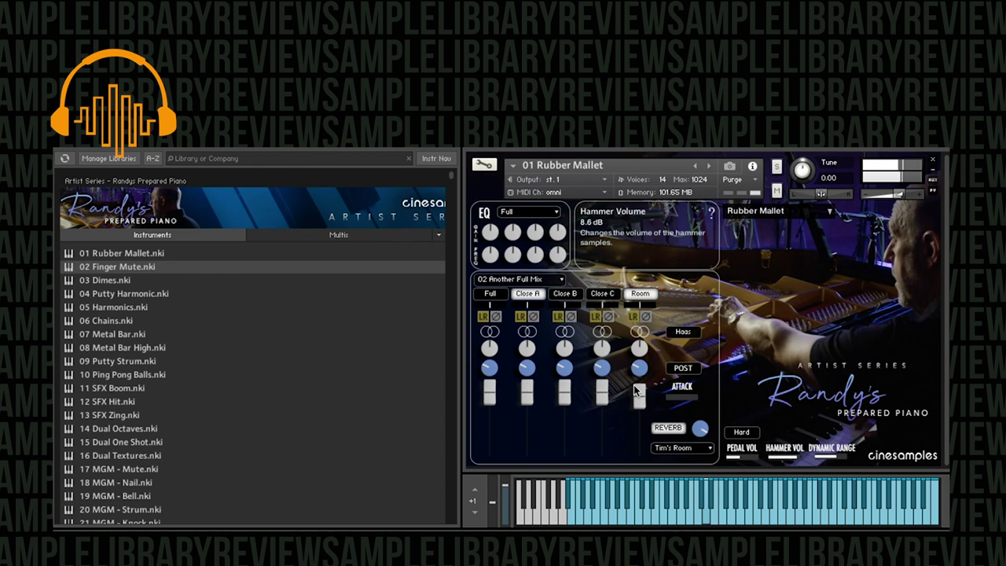
left_click_drag(796, 456, 870, 462)
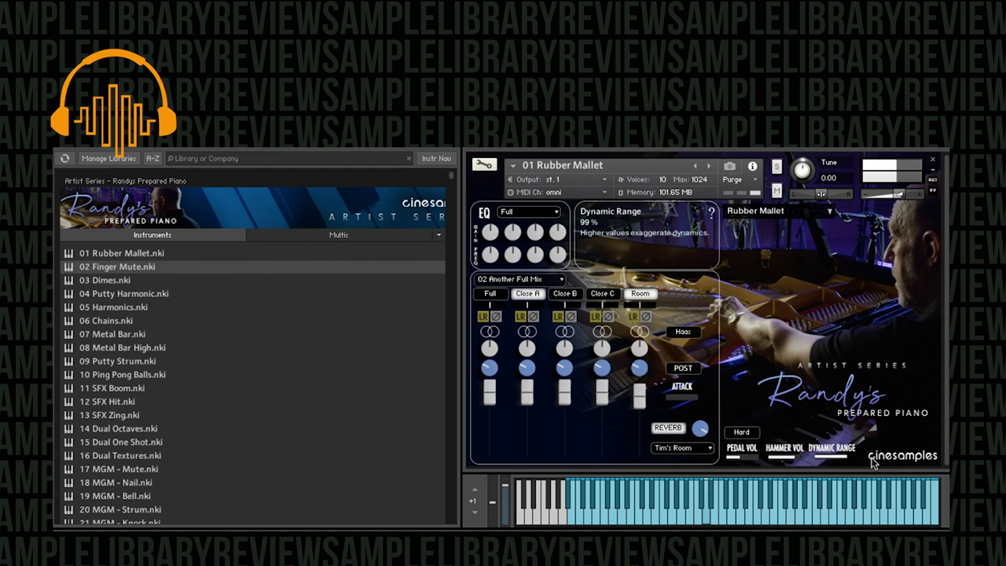
left_click_drag(872, 462, 808, 454)
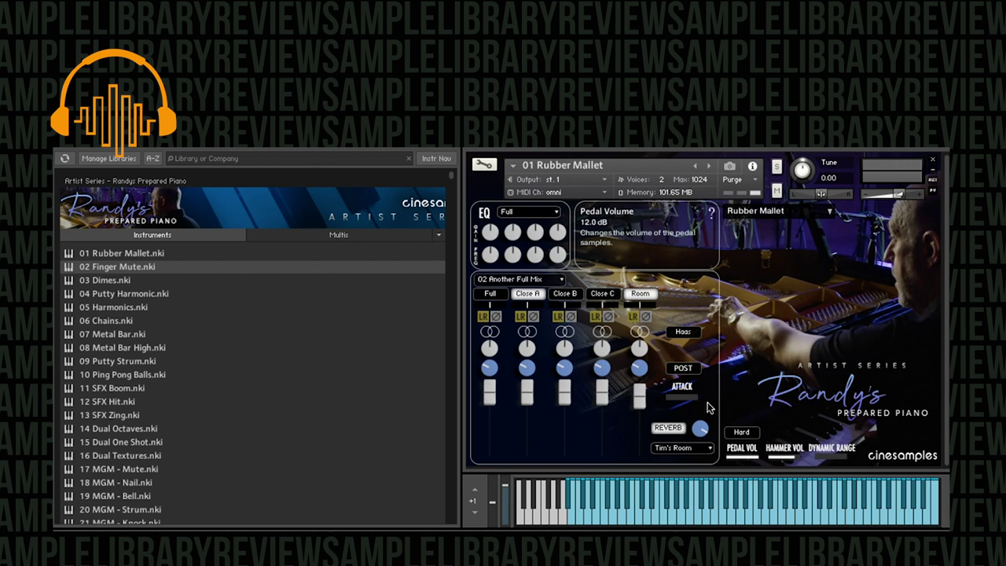
- Lower the pedal volume to 1.4 dB, then replace the instrument with 02 Finger Mute
left_click_drag(756, 458, 739, 463)
left_click_drag(752, 462, 746, 463)
key("Return")
left_click(620, 216)
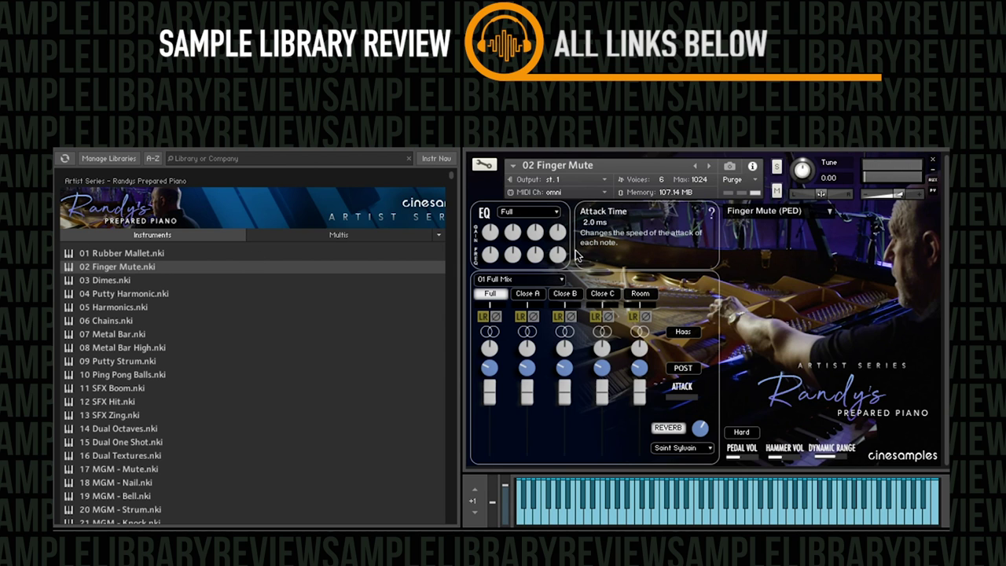
- Select the 06 Room mic mix preset for Finger Mute
left_click(540, 281)
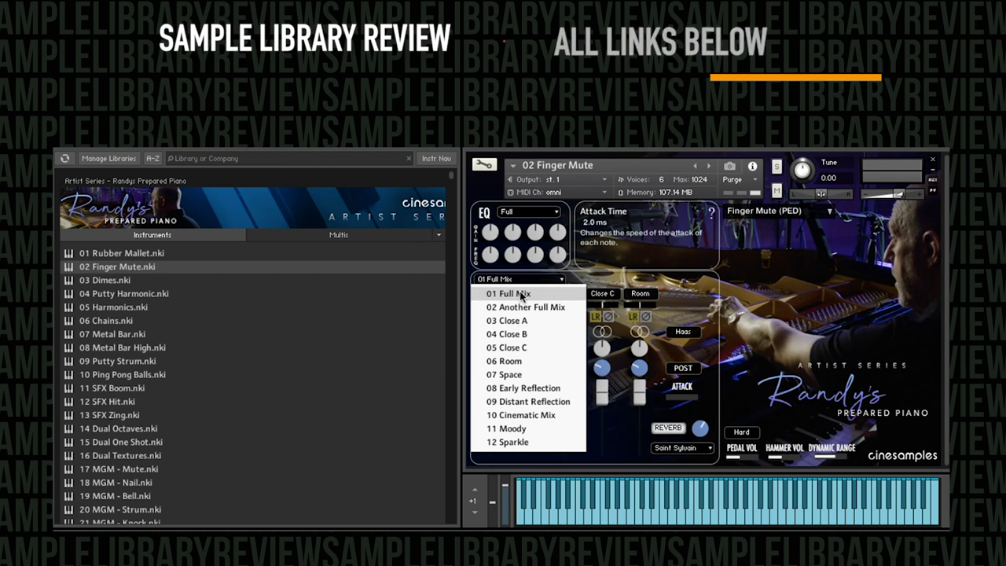
left_click(539, 364)
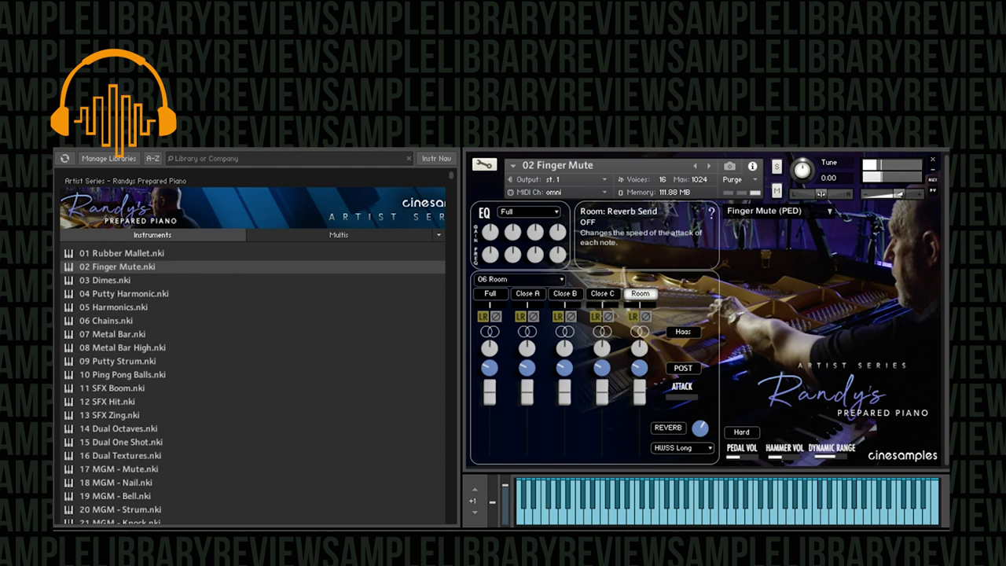
- Choose the 07 Space mic mix, which brings the L224 Atmosphere reverb
left_click(520, 279)
left_click(539, 376)
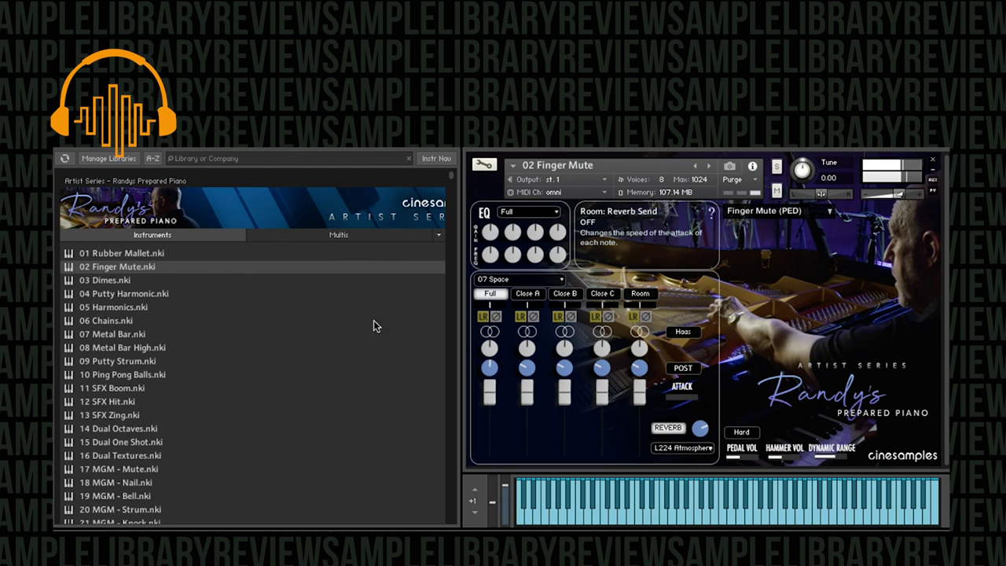
- Load 03 Dimes.nki over Finger Mute and confirm the replacement
left_click(96, 286)
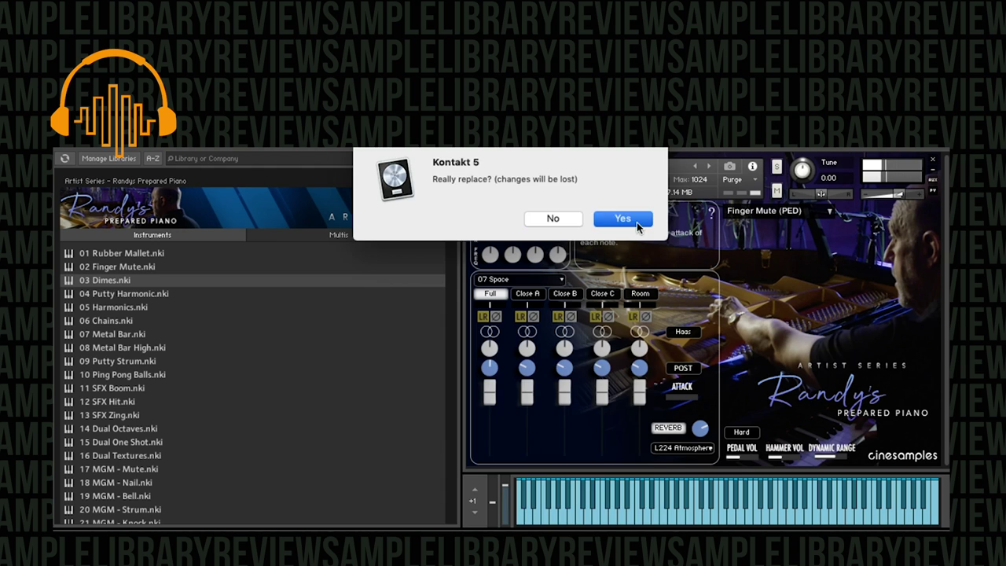
left_click(636, 222)
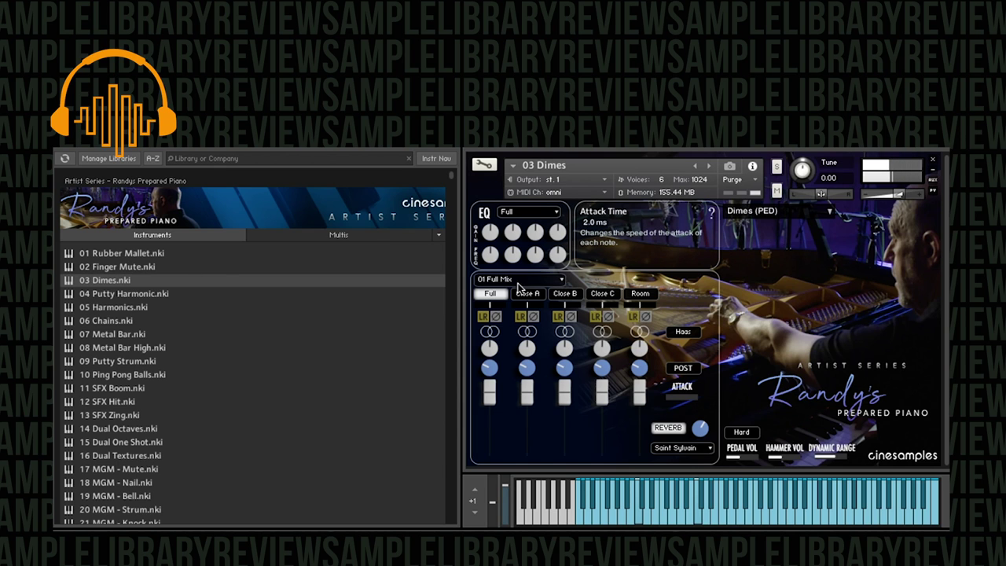
- Change the Dimes mic mix from 01 Full Mix to 10 Cinematic Mix
left_click(524, 280)
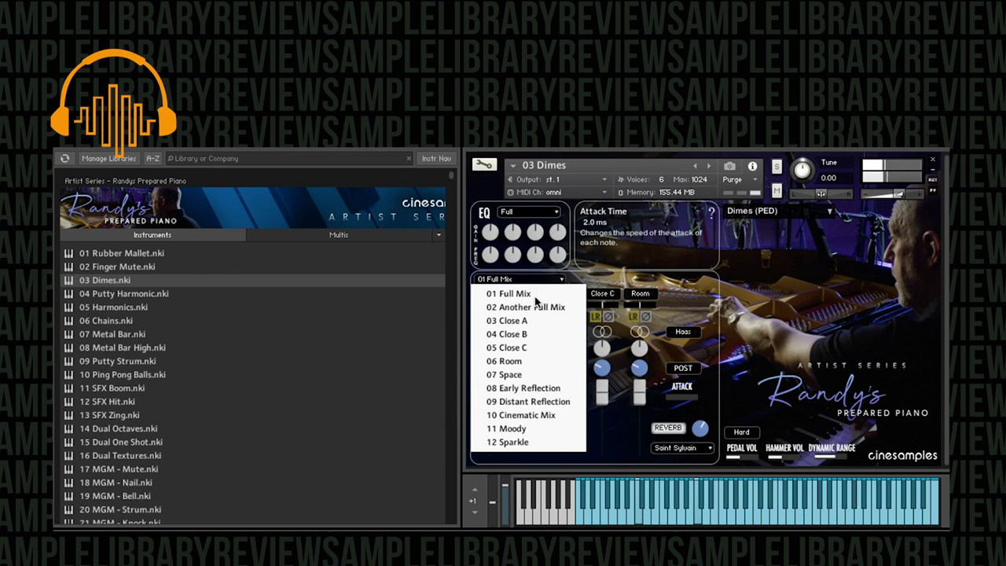
left_click(561, 415)
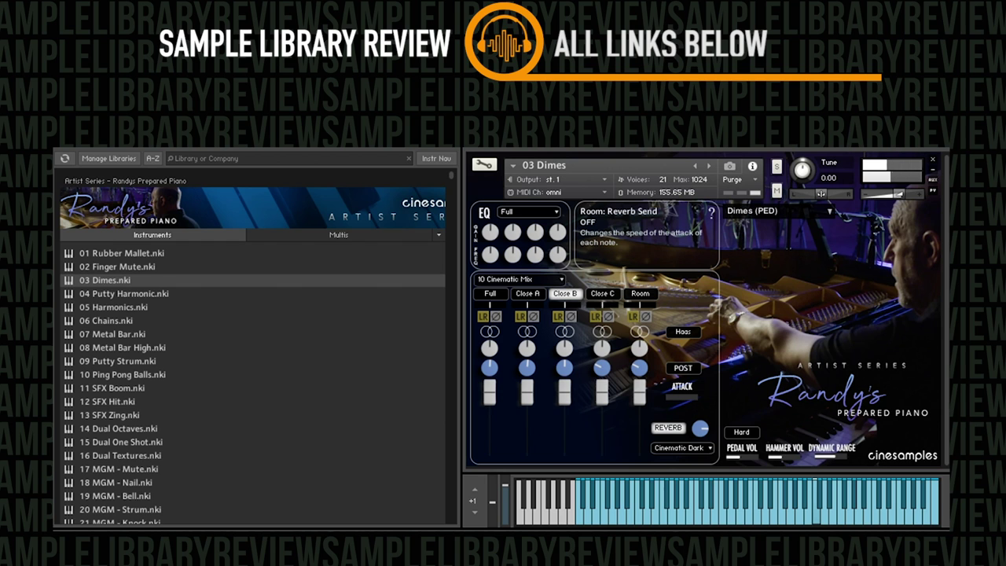
- Load 04 Putty Harmonic.nki over Dimes and confirm the replacement
double_click(130, 293)
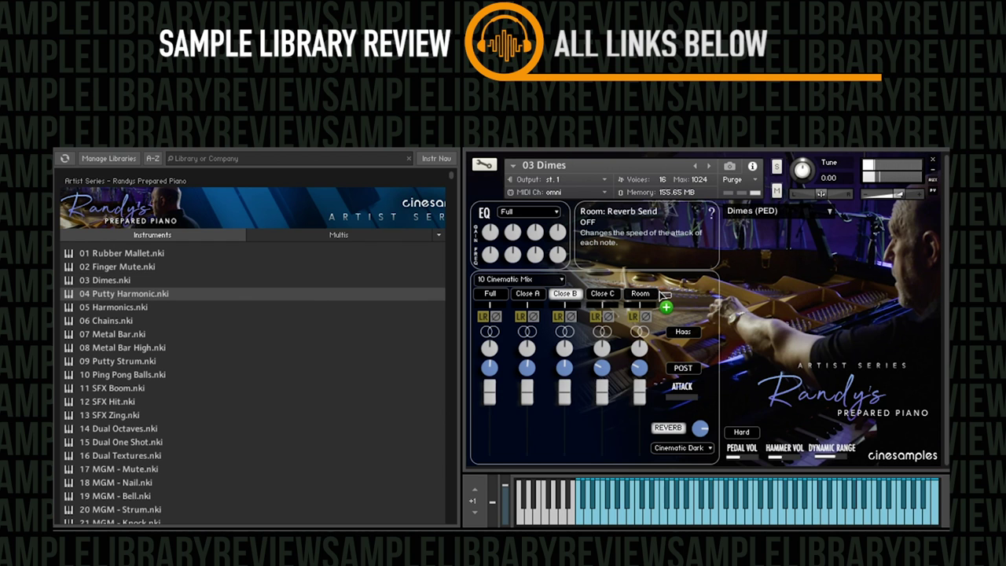
left_click(625, 219)
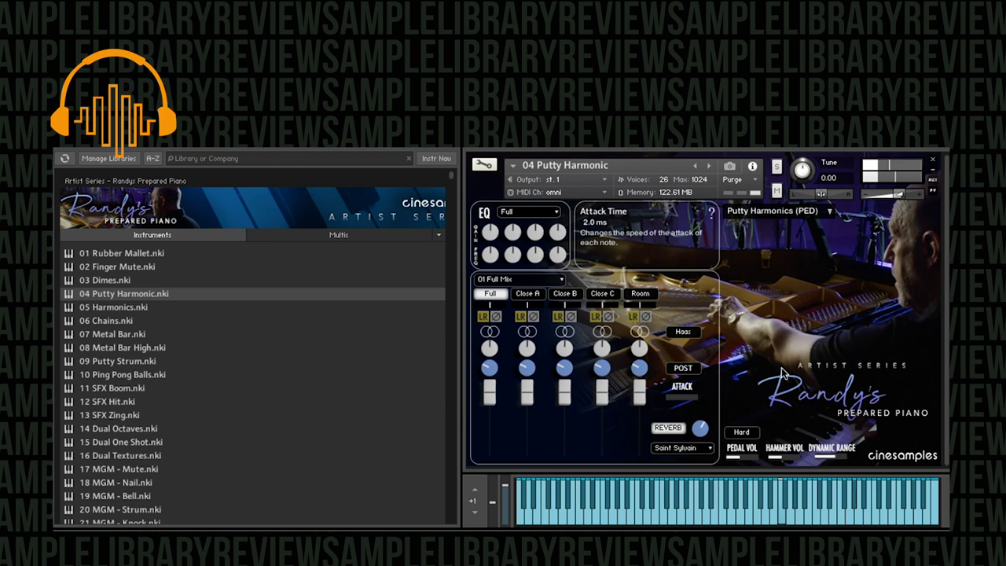
- Load the 05 Harmonics instrument from the browser, replacing Putty Harmonic
double_click(115, 309)
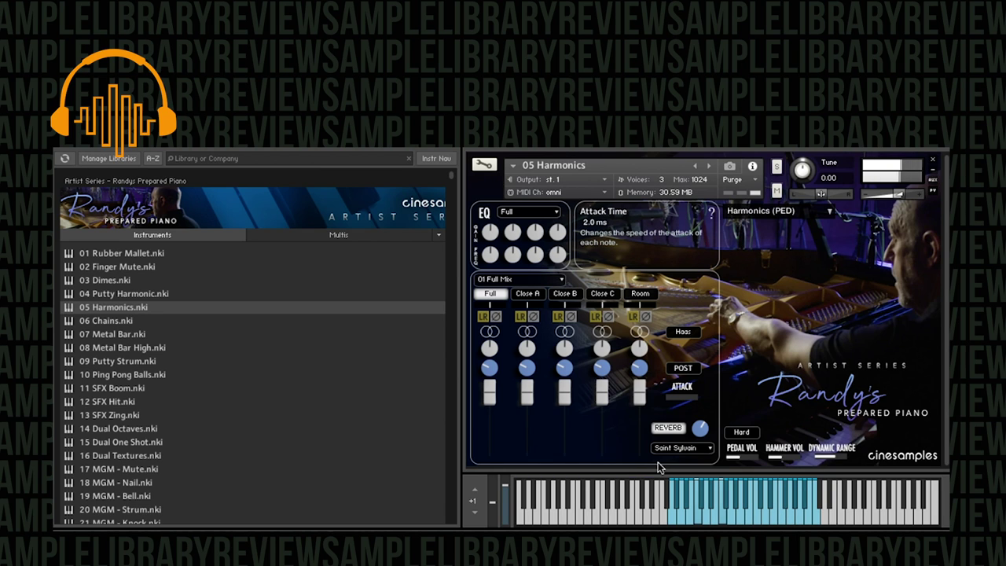
- Give Harmonics the 11 Moody mic mix and 11.3 dB reverb return, then load 06 Chains
left_click(539, 280)
left_click(555, 428)
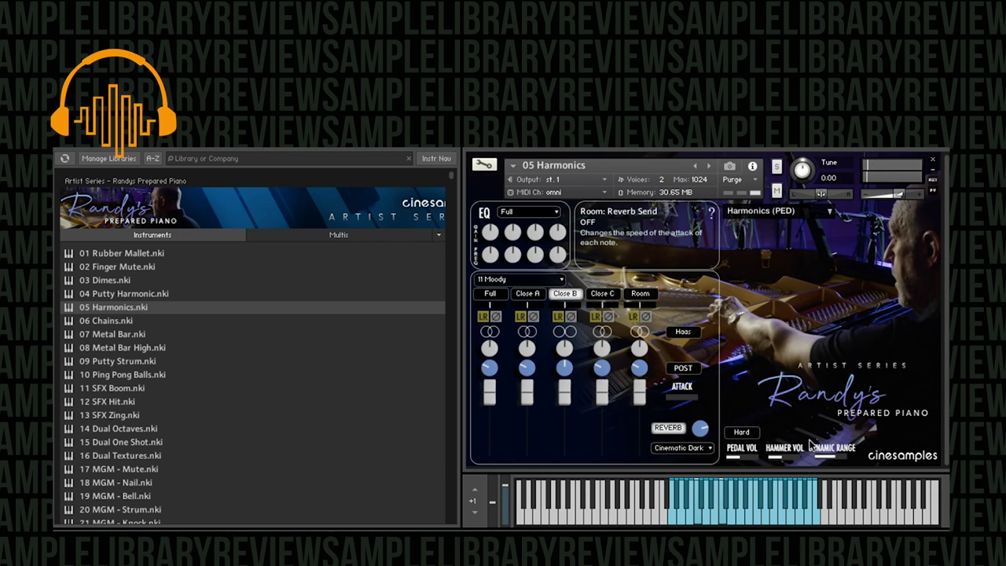
left_click(685, 447)
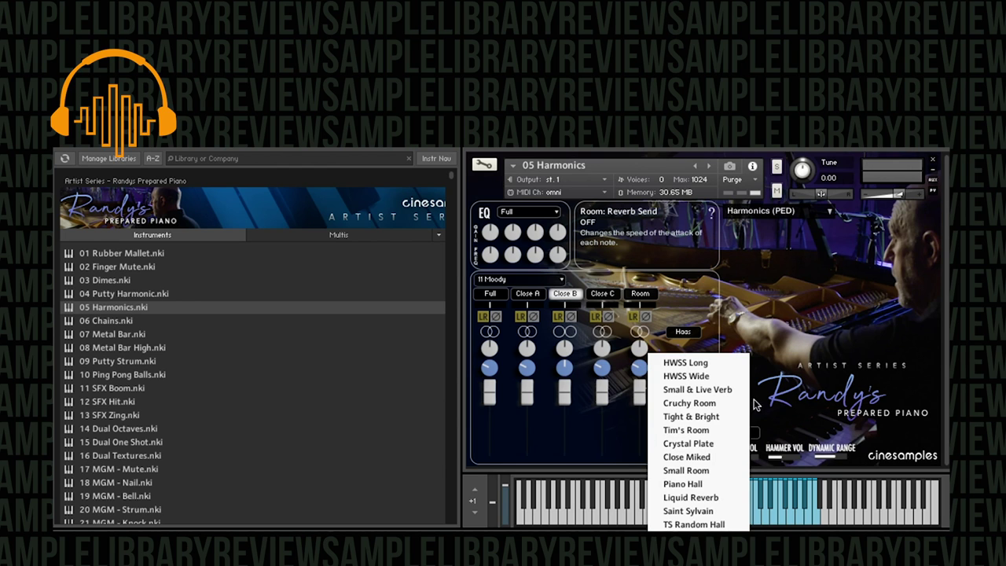
left_click(777, 405)
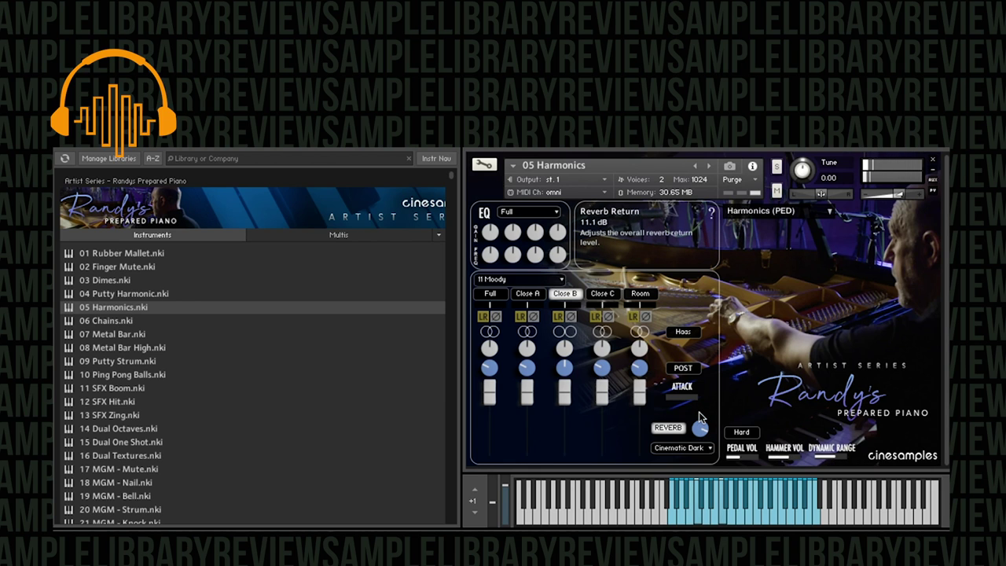
left_click_drag(698, 412, 682, 397)
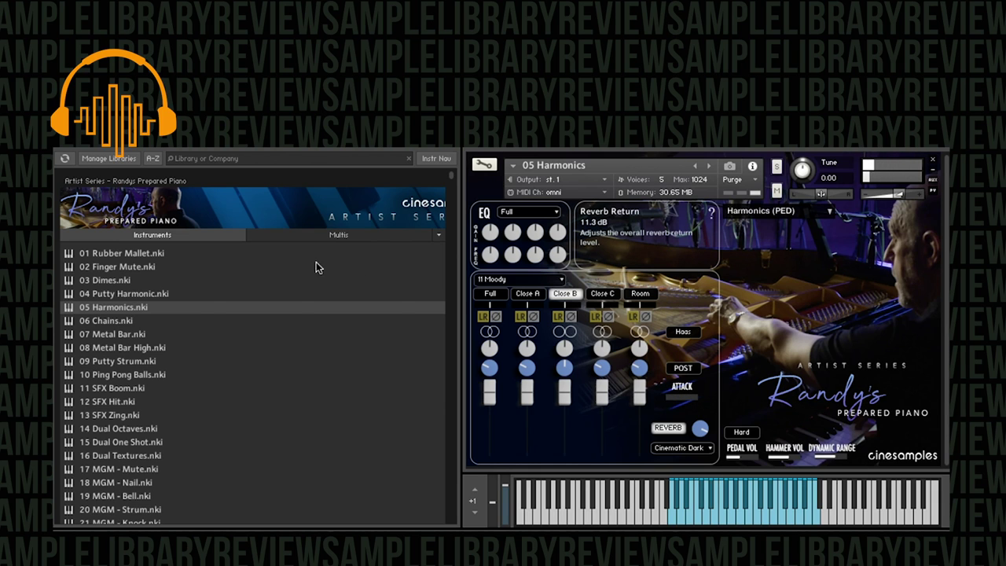
left_click_drag(115, 322, 517, 248)
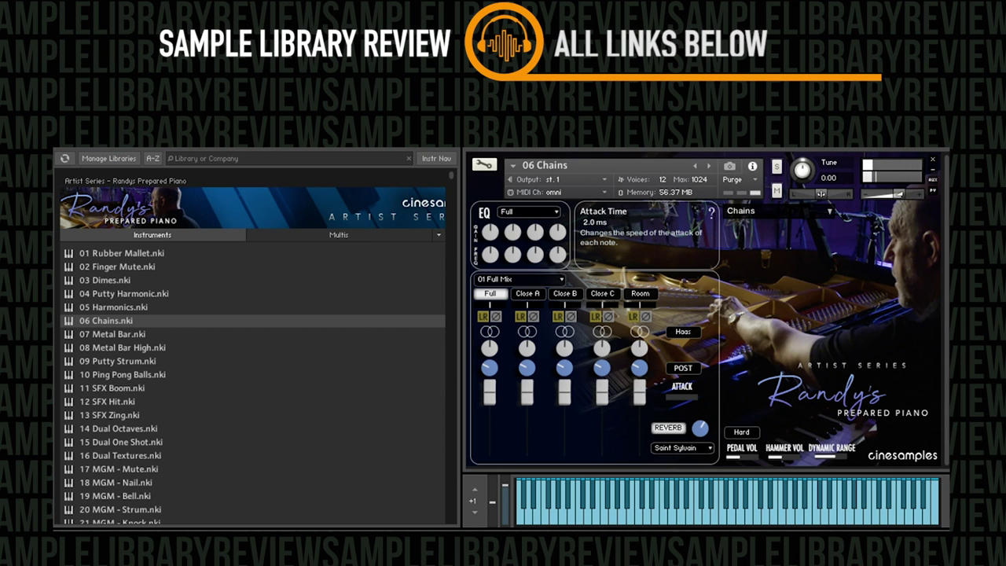
- Load 07 Metal Bar with the 09 Distant Reflection mic mix, then bring in 08 Metal Bar High
left_click_drag(118, 334, 780, 316)
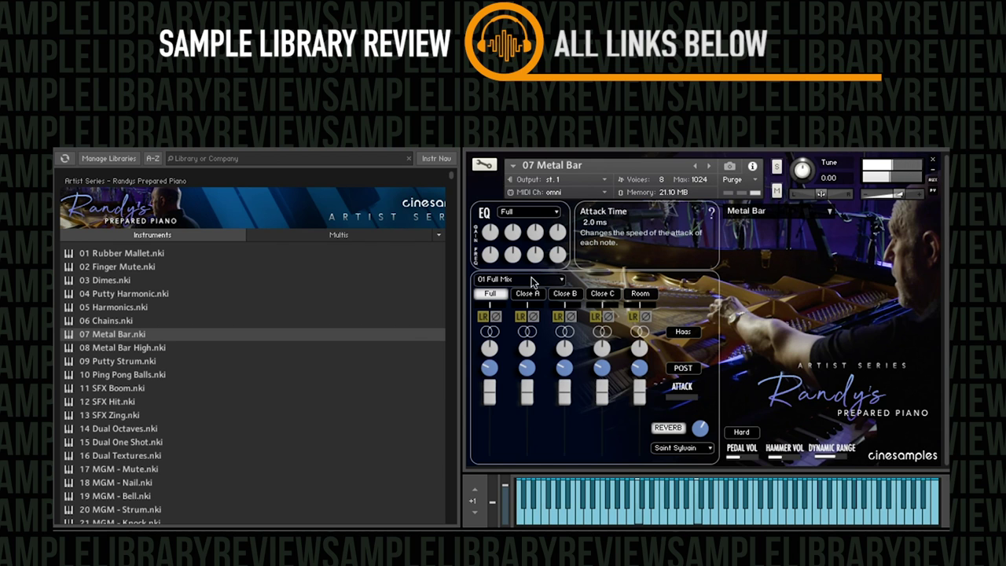
left_click(531, 281)
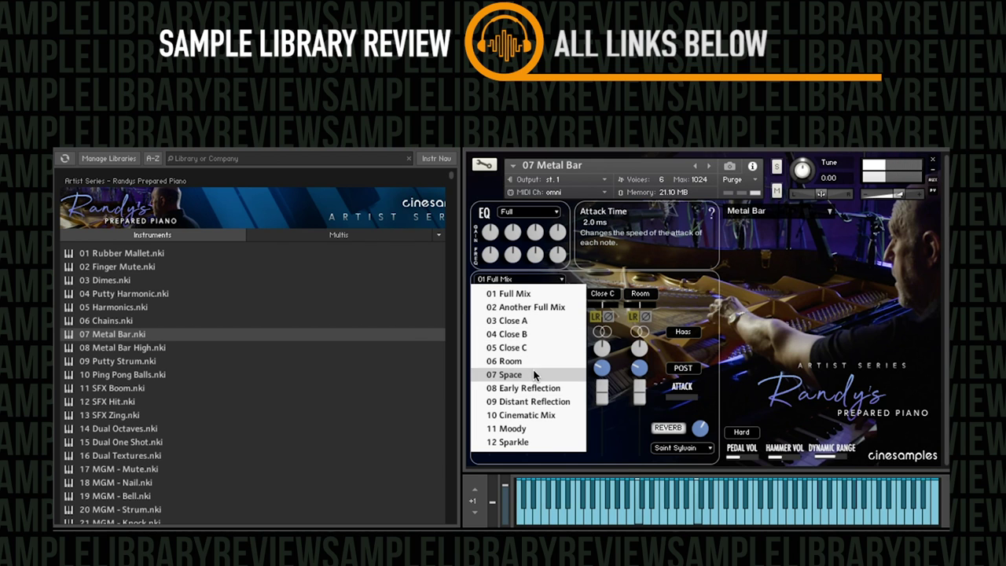
left_click(543, 400)
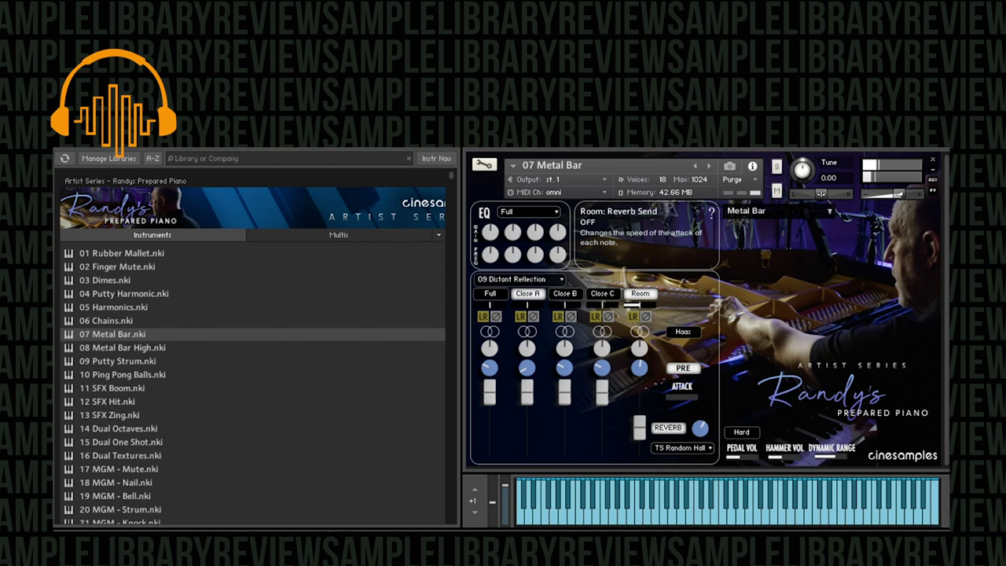
left_click_drag(133, 348, 795, 289)
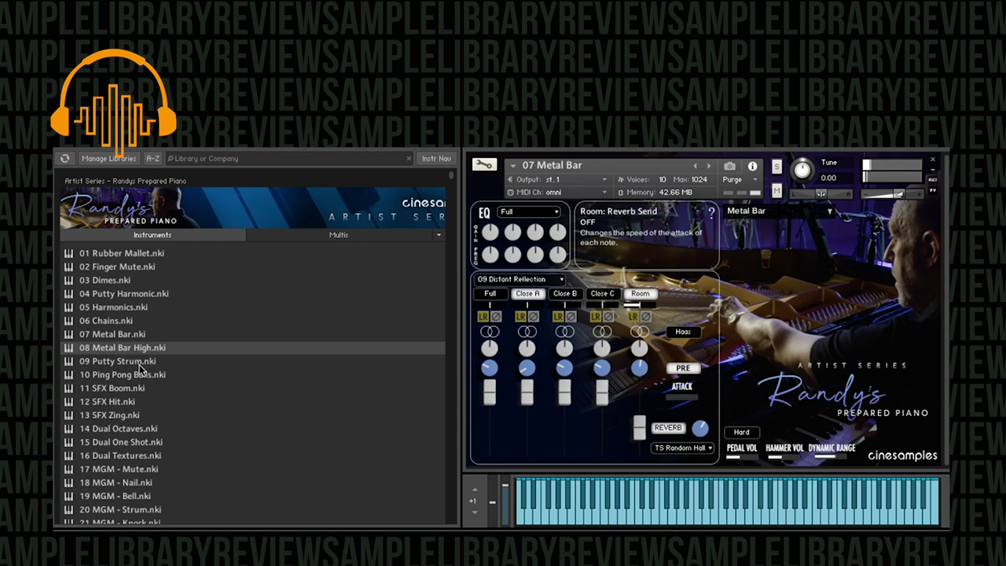
left_click_drag(104, 348, 801, 277)
- Confirm the Metal Bar High replacement, set dynamic range to 8%, and choose 10 Cinematic Mix
left_click(621, 218)
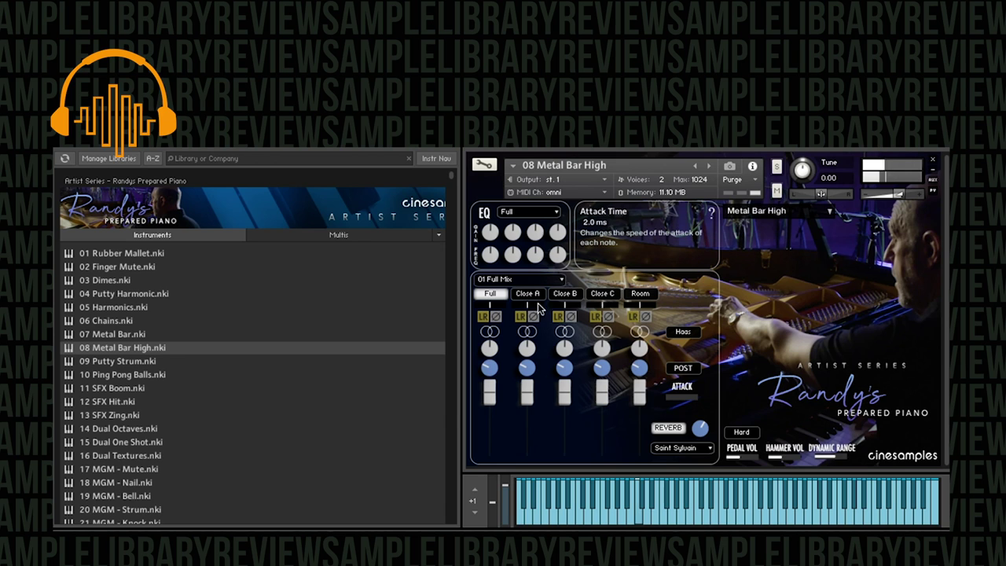
mouse_move(846, 457)
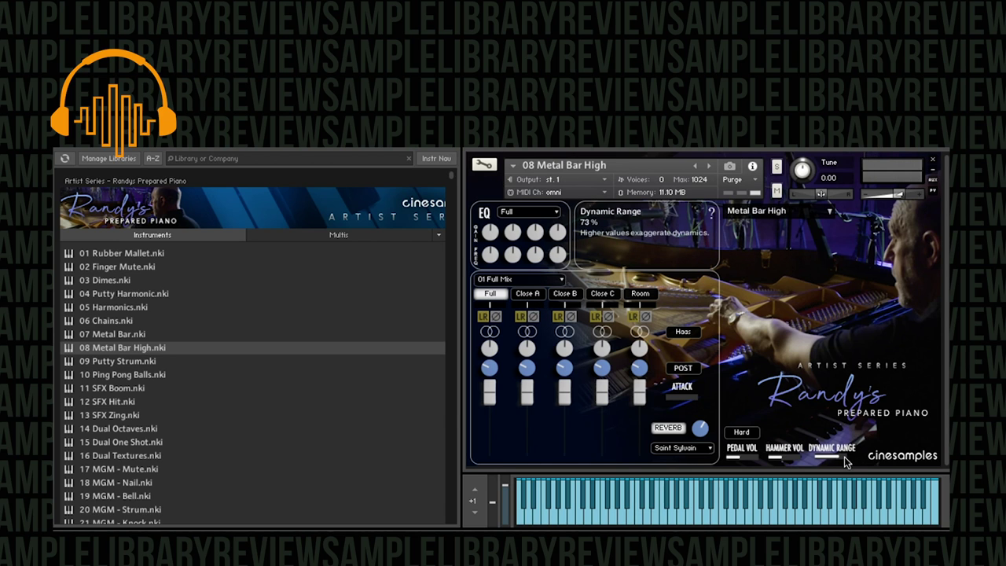
left_click_drag(846, 462, 774, 465)
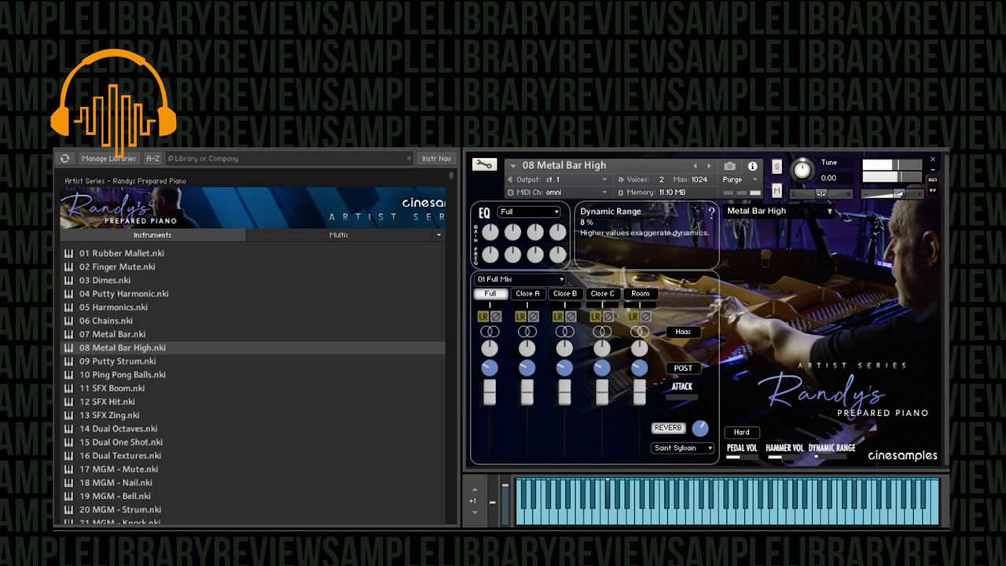
left_click(509, 280)
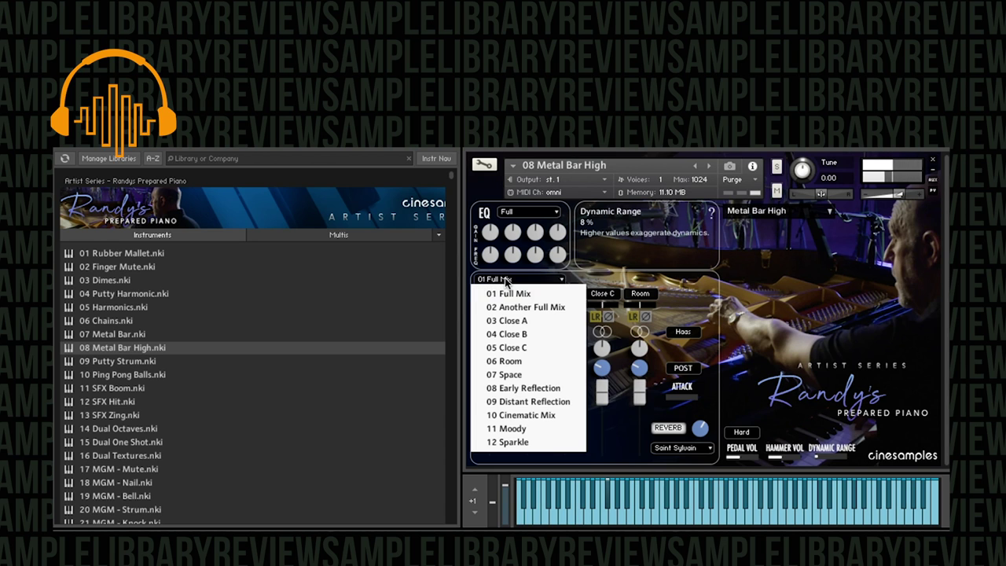
left_click(553, 414)
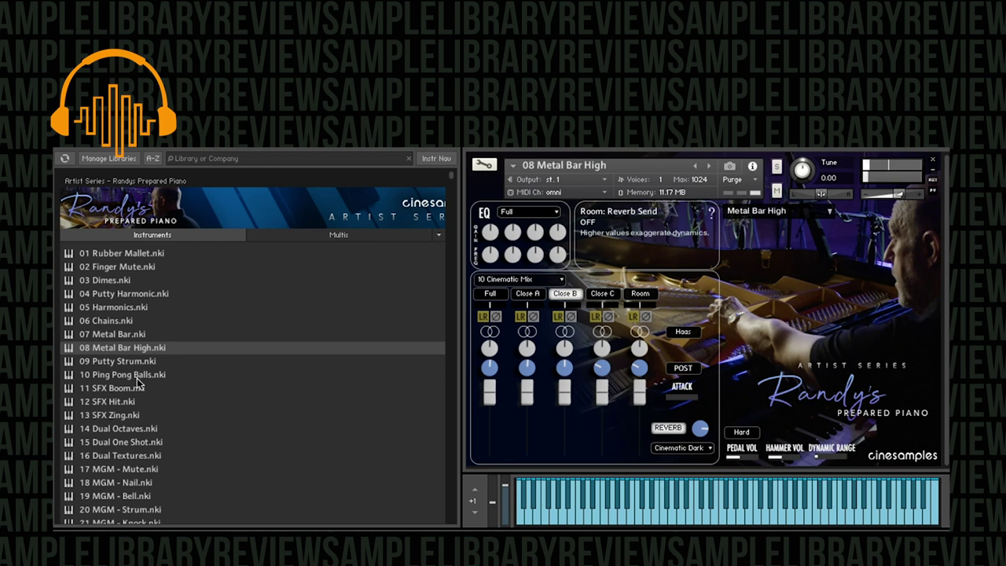
- Load 09 Putty Strum and switch its mic mix preset to 07 Space
double_click(118, 361)
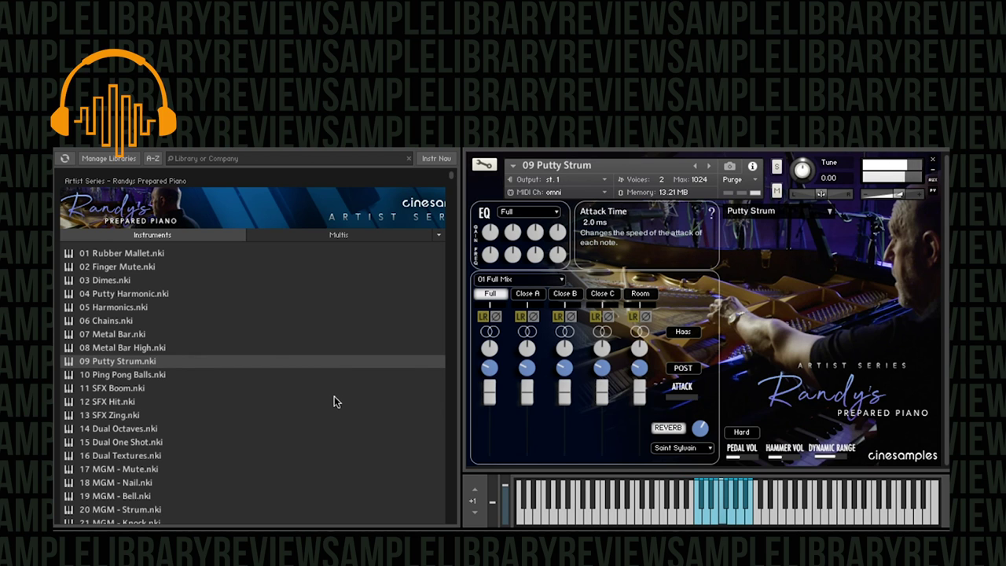
left_click(539, 278)
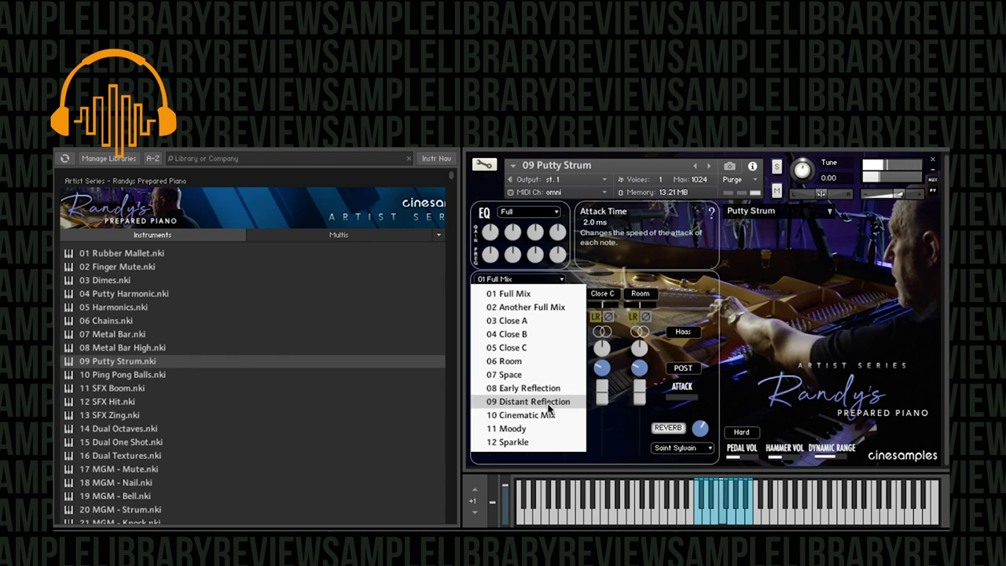
left_click(535, 374)
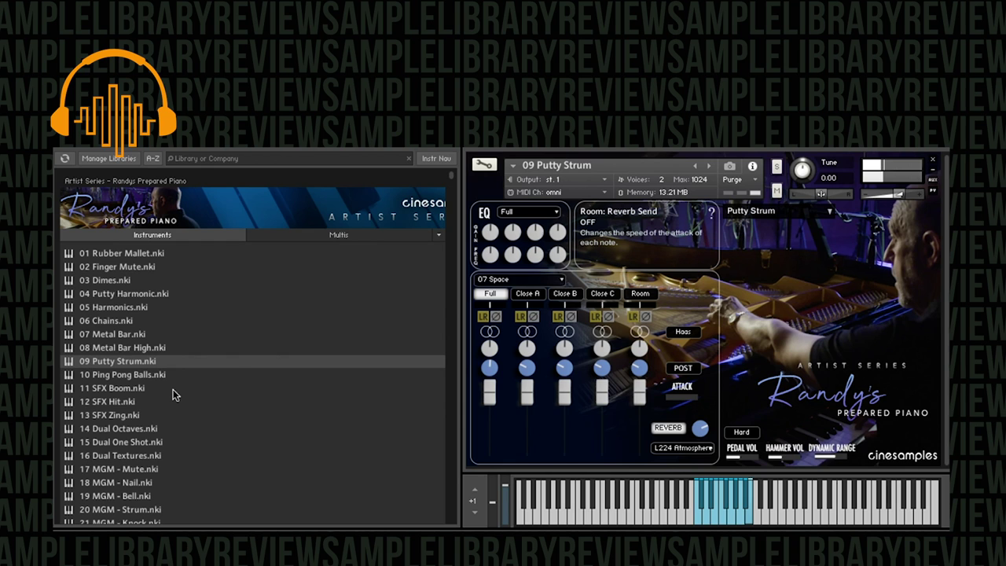
- Load 10 Ping Pong Balls over Putty Strum, confirming the replacement without saving changes
left_click(101, 376)
double_click(101, 377)
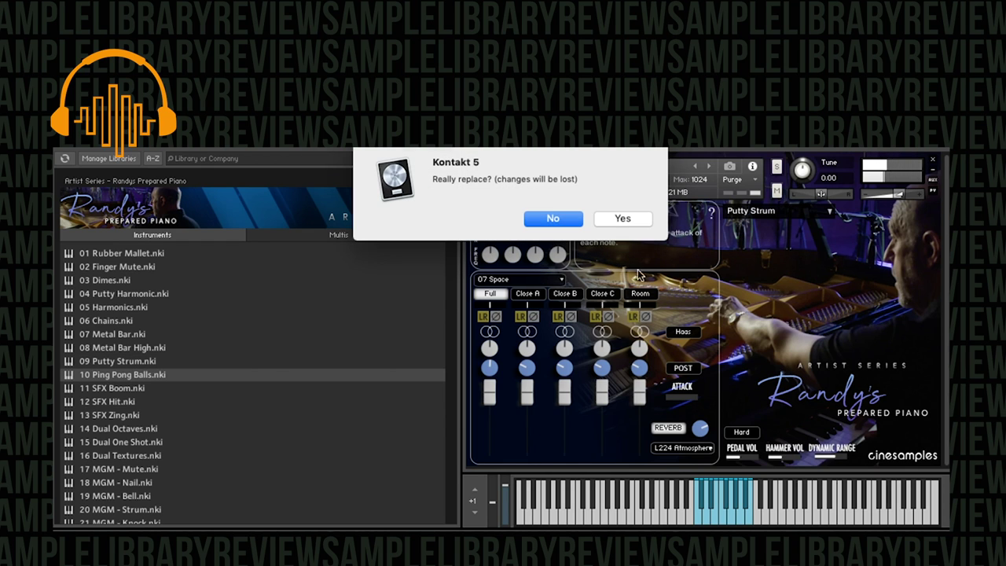
left_click(635, 223)
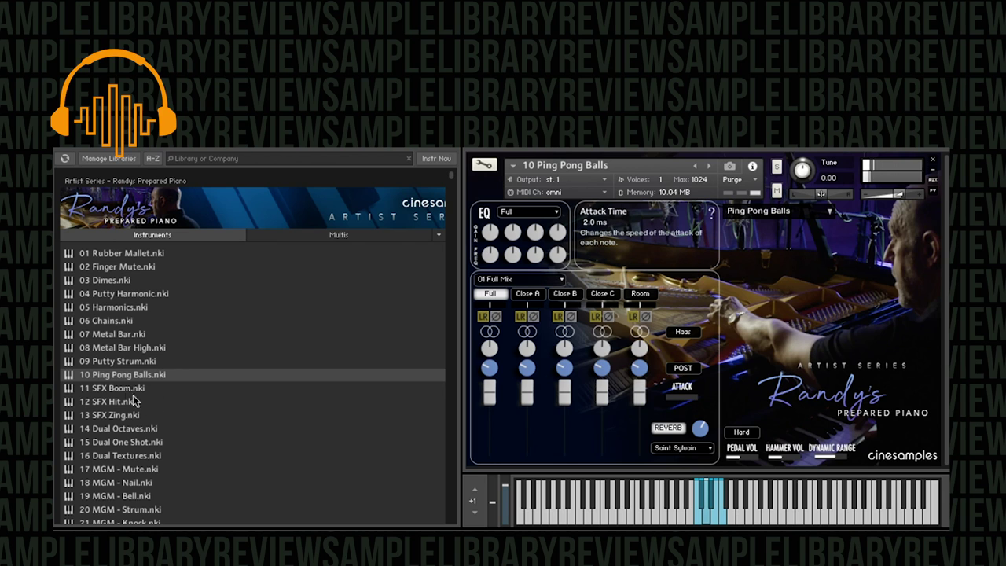
- Load 11 SFX Boom, show the Close C mix EQ, and apply the 07 Space mix preset
key("Down")
key("Return")
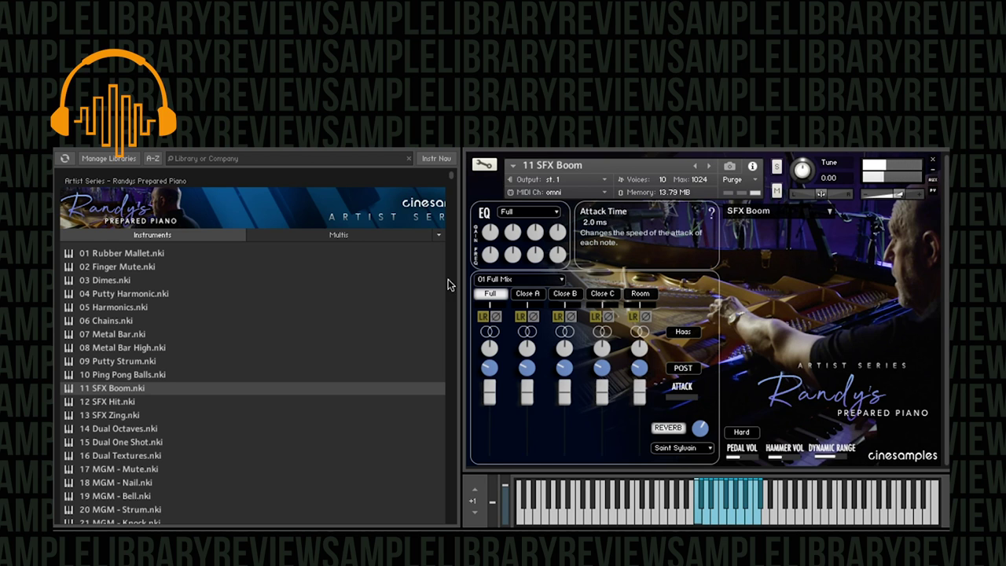
left_click(534, 212)
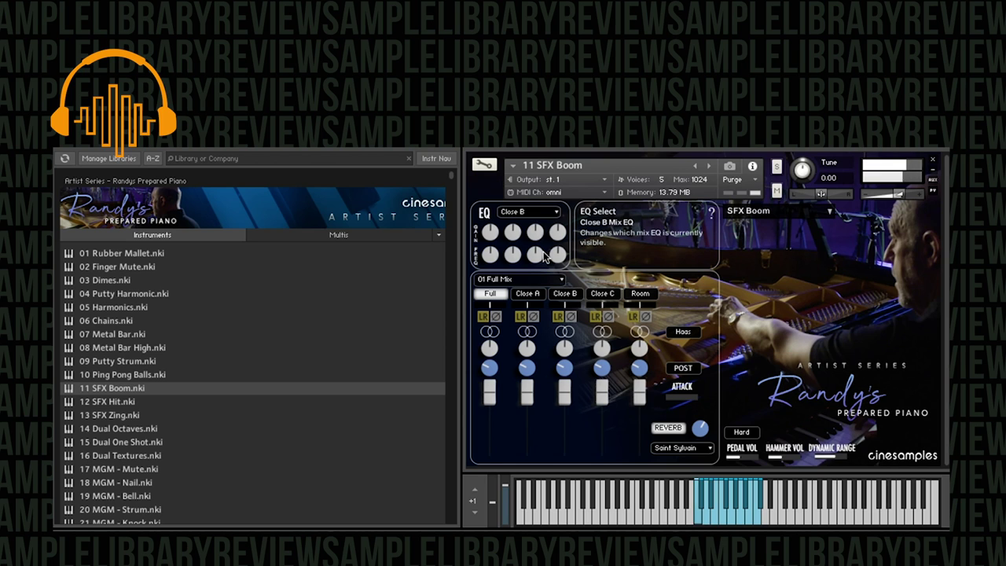
left_click(528, 211)
left_click(529, 261)
left_click(531, 280)
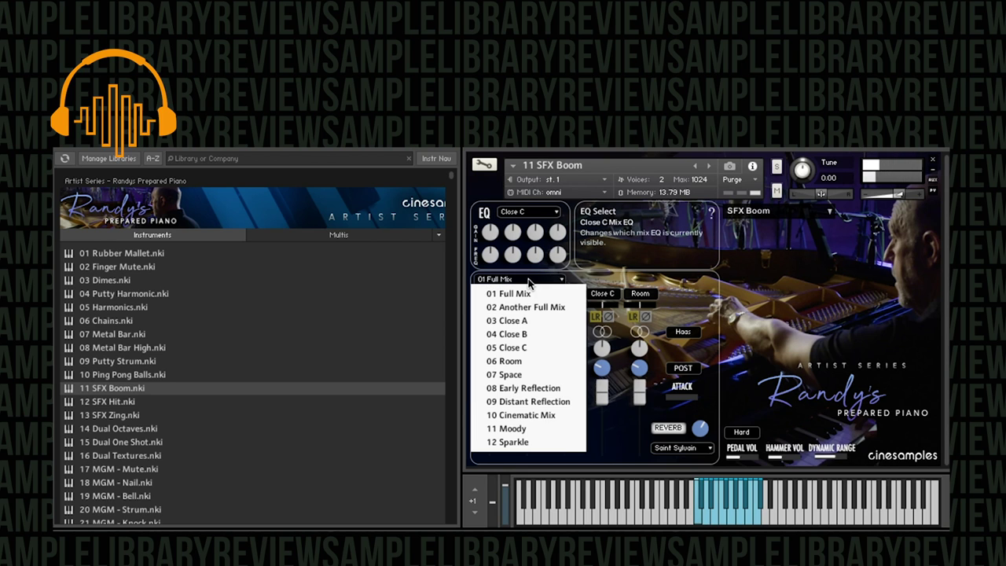
left_click(531, 374)
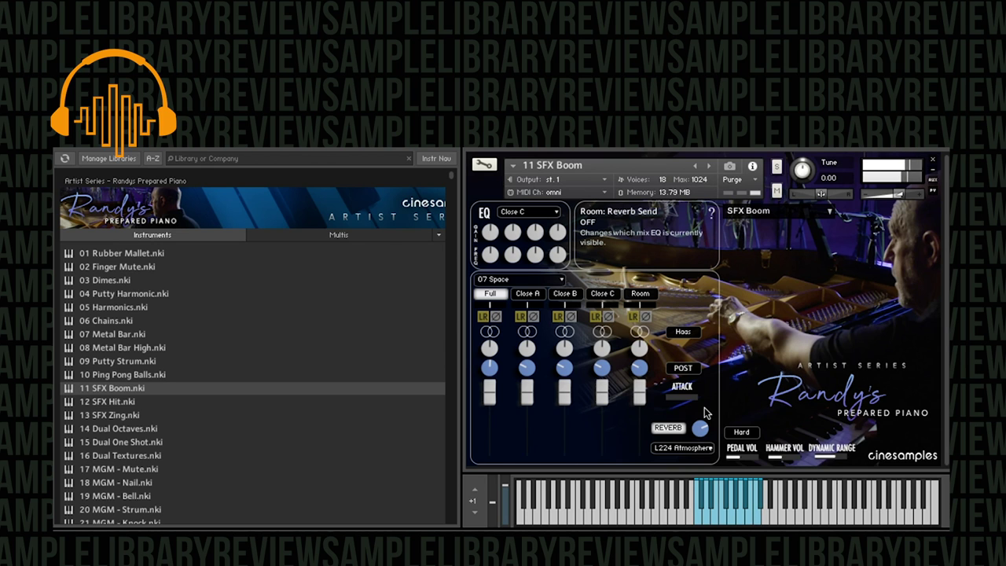
- Load 12 SFX Hit over SFX Boom and apply the 10 Cinematic Mix preset
double_click(101, 403)
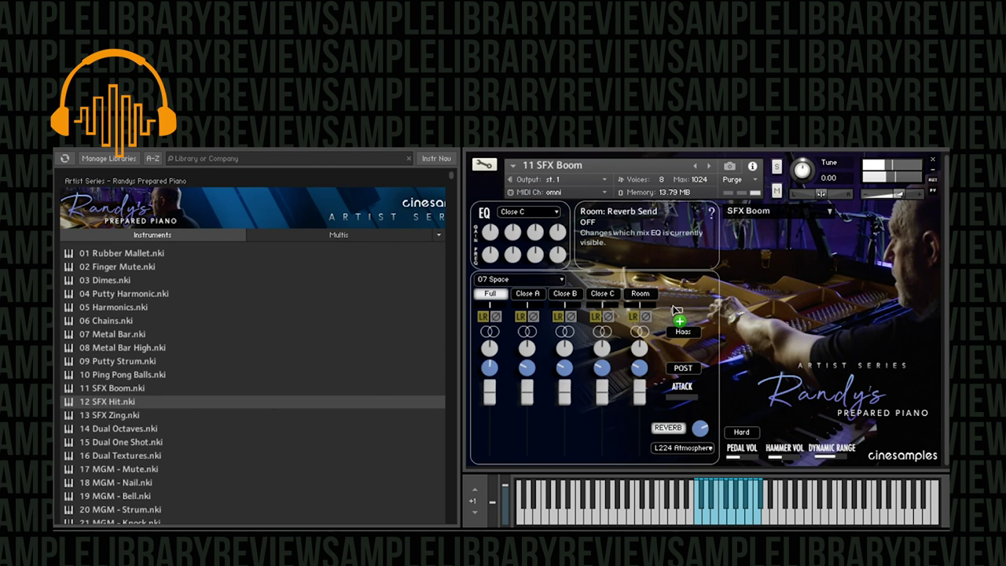
left_click(621, 219)
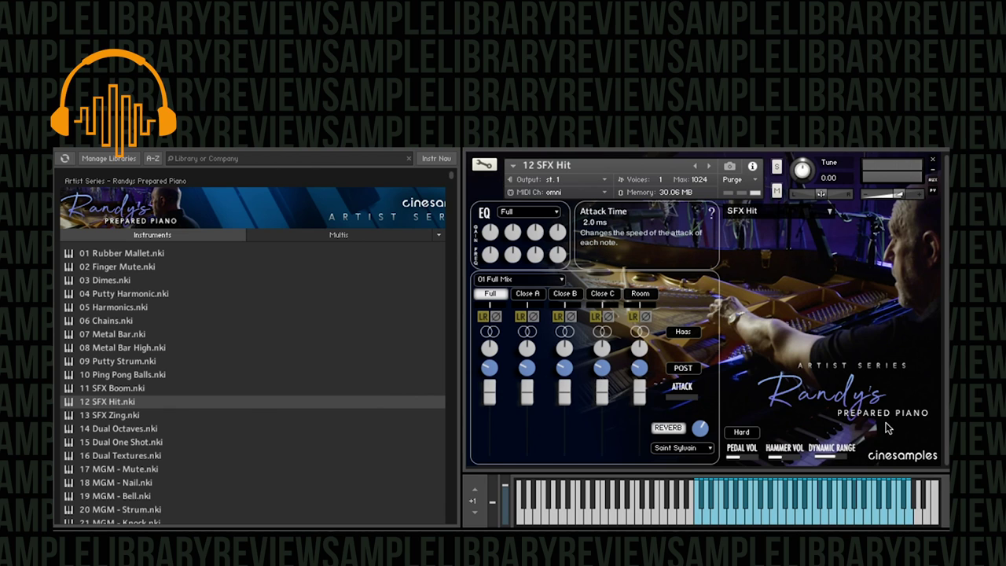
left_click(526, 284)
left_click(543, 414)
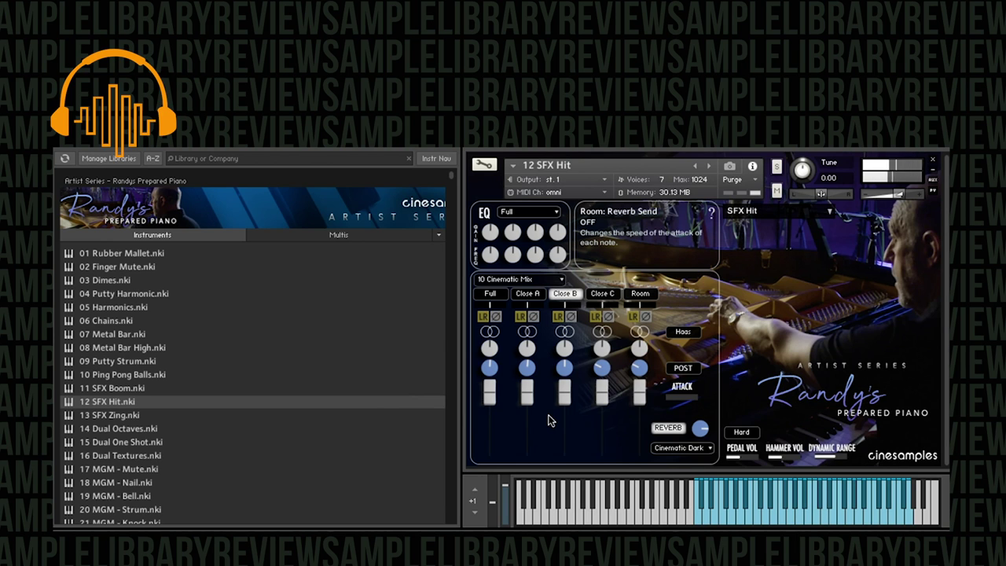
- Audition 13 SFX Zing and 14 Dual Octaves, then load 15 Dual One Shot into the rack
double_click(129, 416)
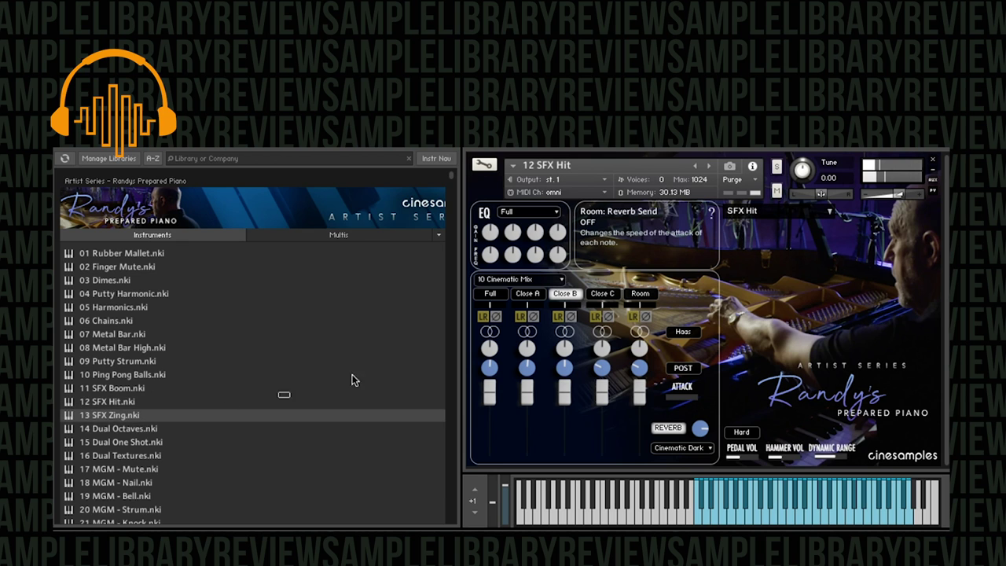
left_click(622, 219)
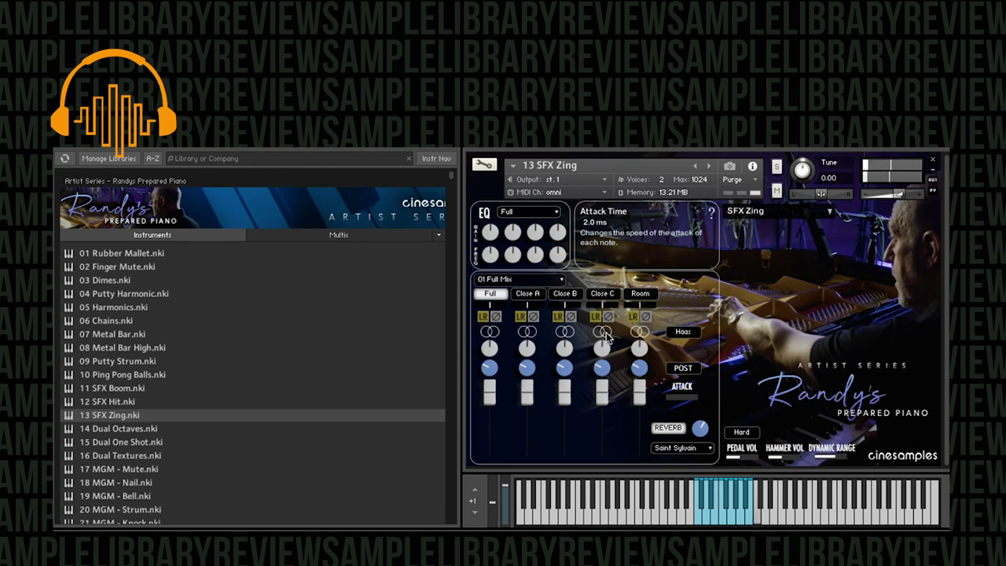
double_click(120, 429)
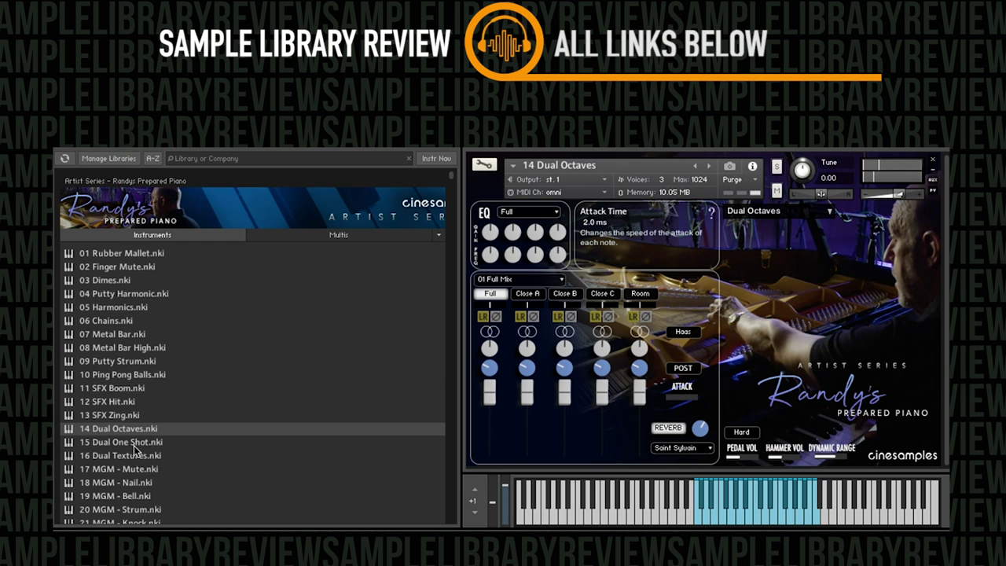
left_click_drag(138, 442, 777, 308)
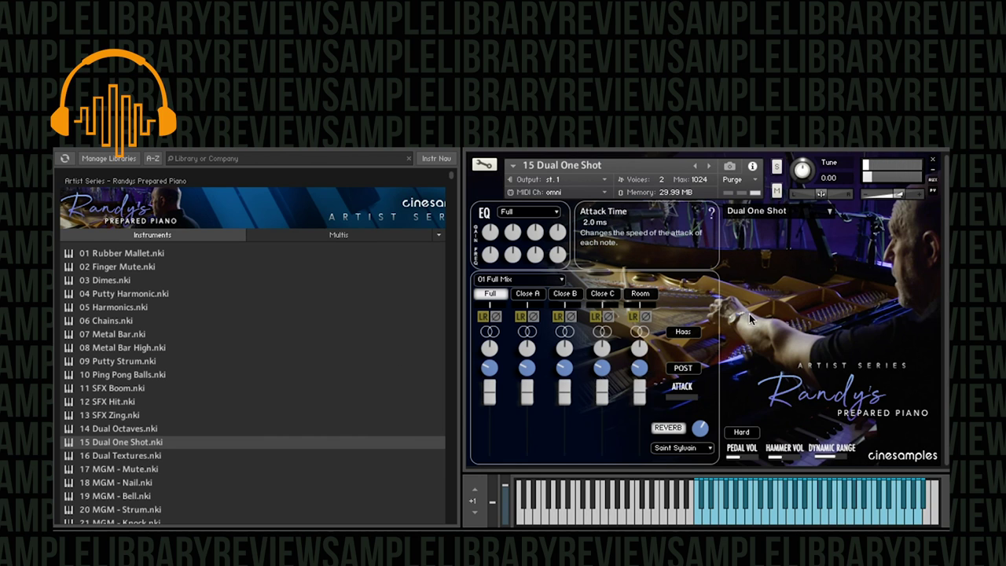
- Audition 16 Dual Textures, then load 17 MGM - Mute into the rack in its place
left_click_drag(119, 456, 834, 276)
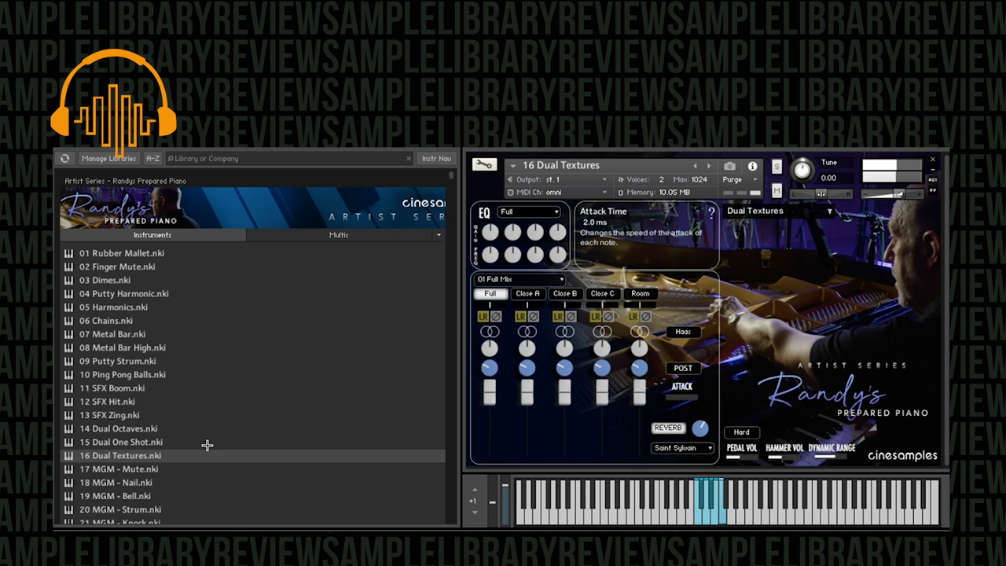
scroll(225, 456, "down", 2)
left_click(68, 426)
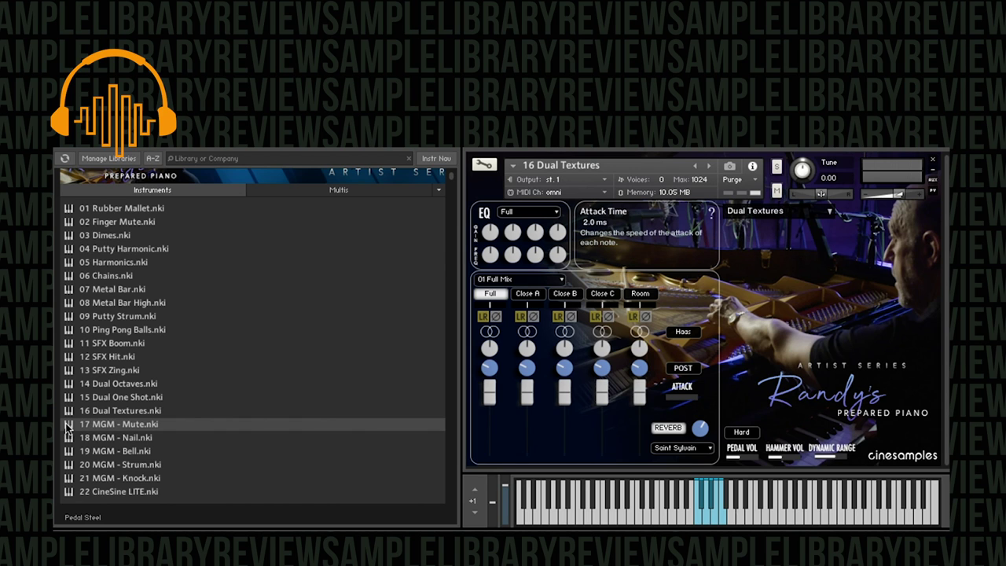
left_click_drag(67, 429, 814, 323)
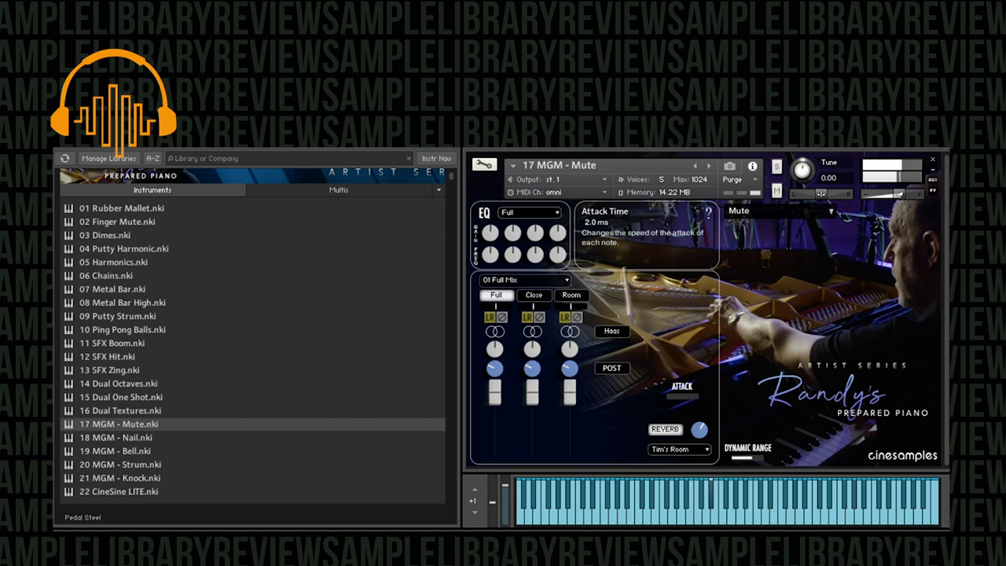
- Audition the 18 MGM - Nail, 19 MGM - Bell and 20 MGM - Strum patches, ending on 21 MGM - Knock
double_click(110, 437)
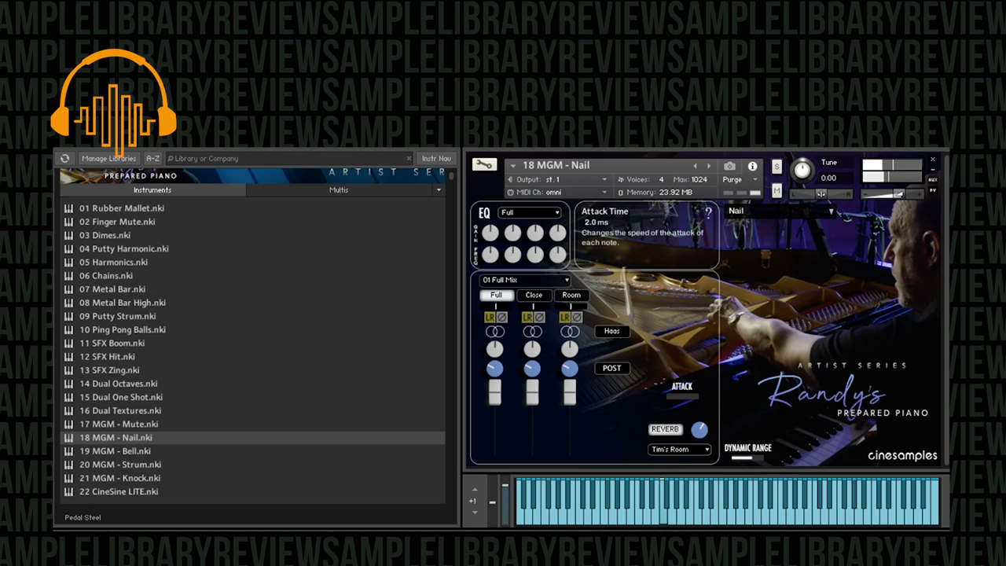
double_click(71, 454)
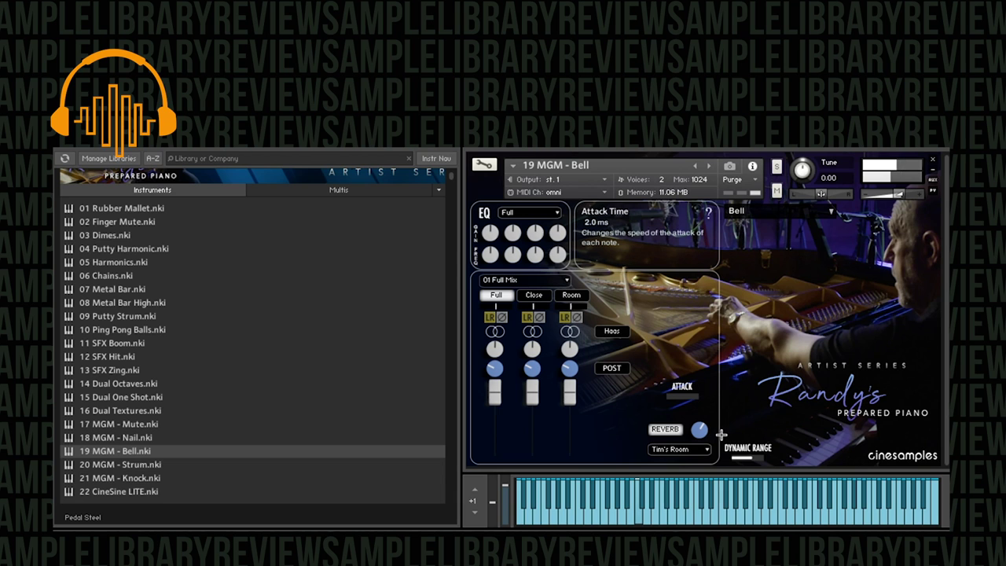
double_click(118, 464)
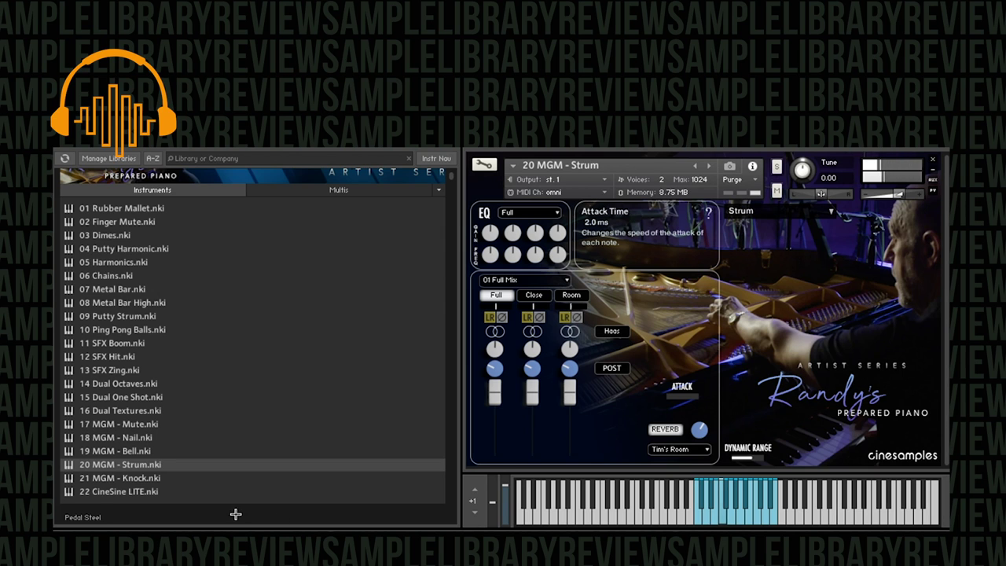
left_click(126, 479)
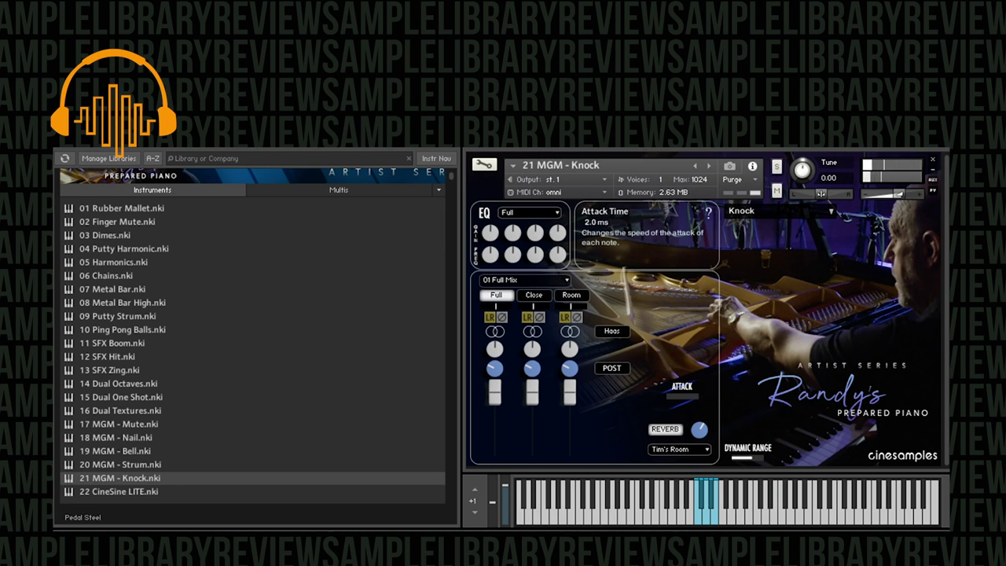
- Load the 22 CineSine LITE instrument from the browser in place of MGM - Knock
double_click(125, 491)
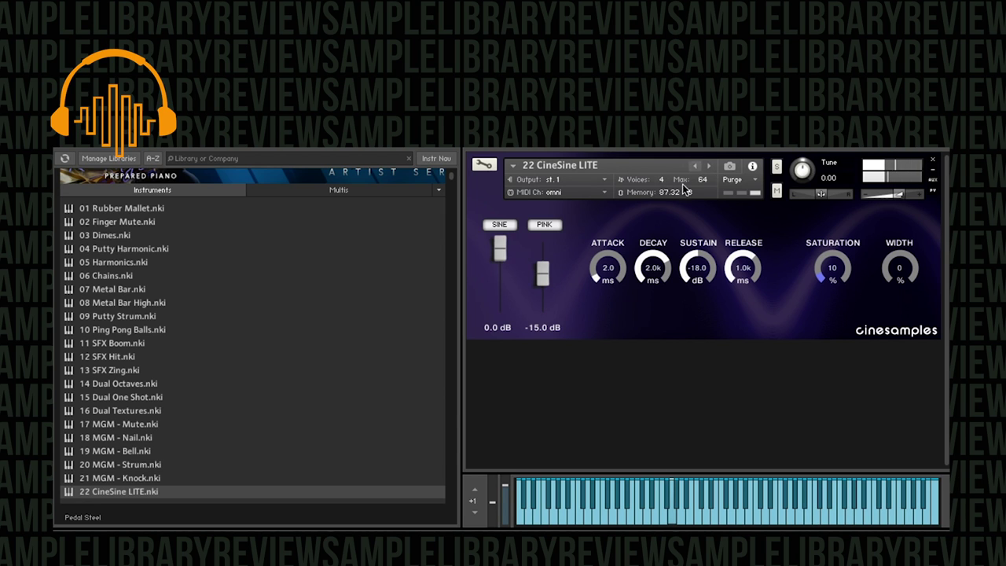
- Load the 23 Rubber Mallet + Sine multi from the library's Multis list into the rack
left_click(298, 189)
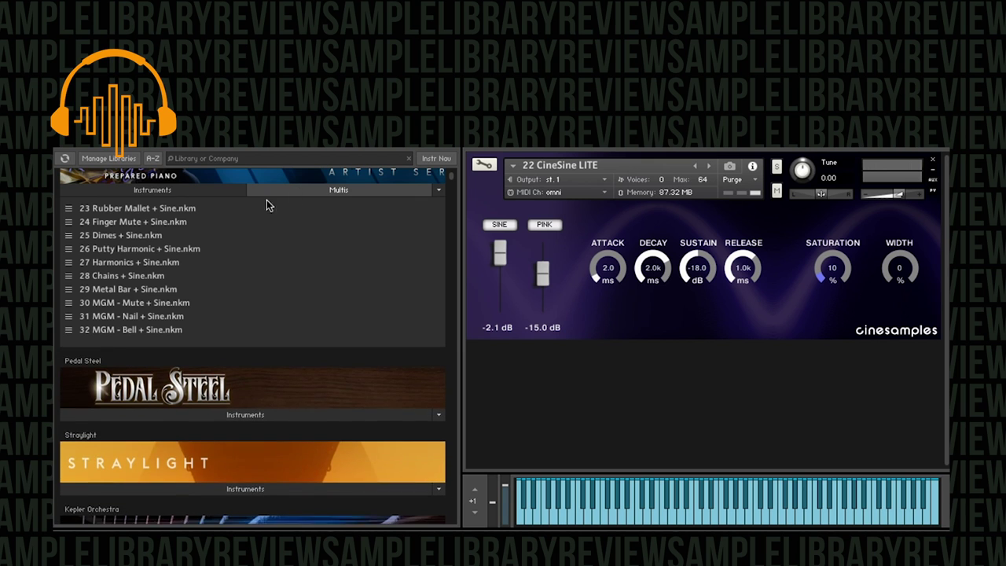
left_click_drag(112, 210, 590, 203)
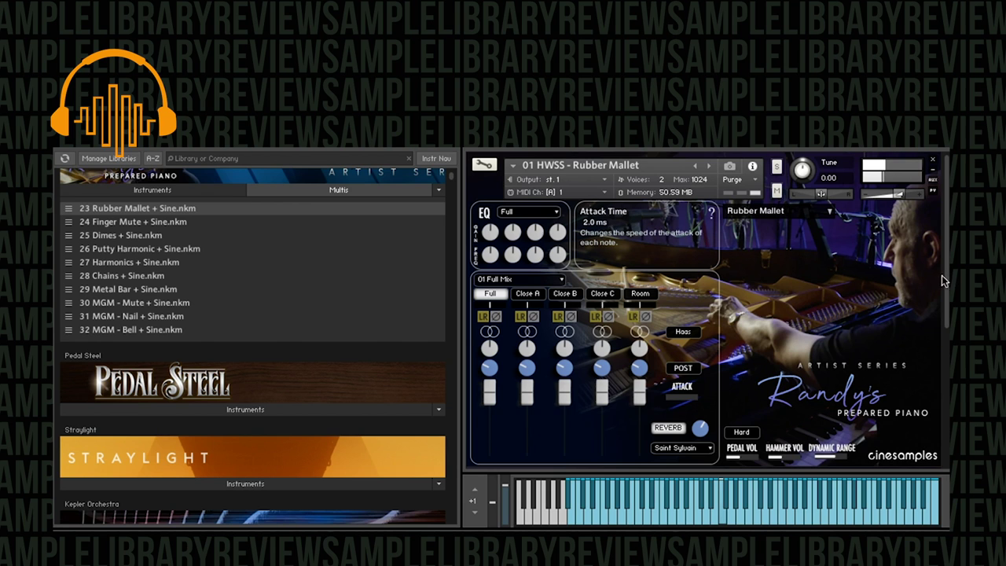
scroll(947, 352, "down", 3)
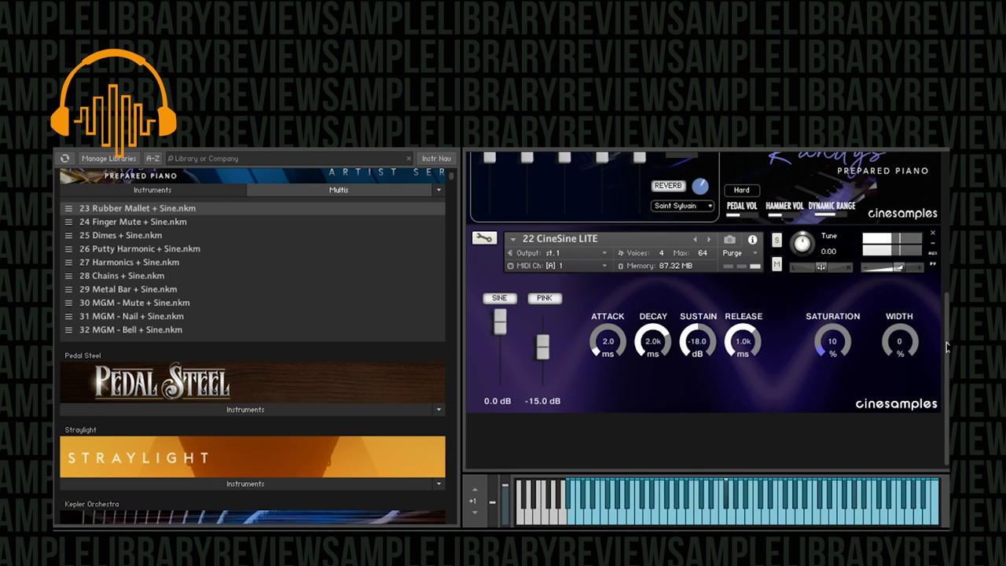
scroll(552, 345, "up", 1)
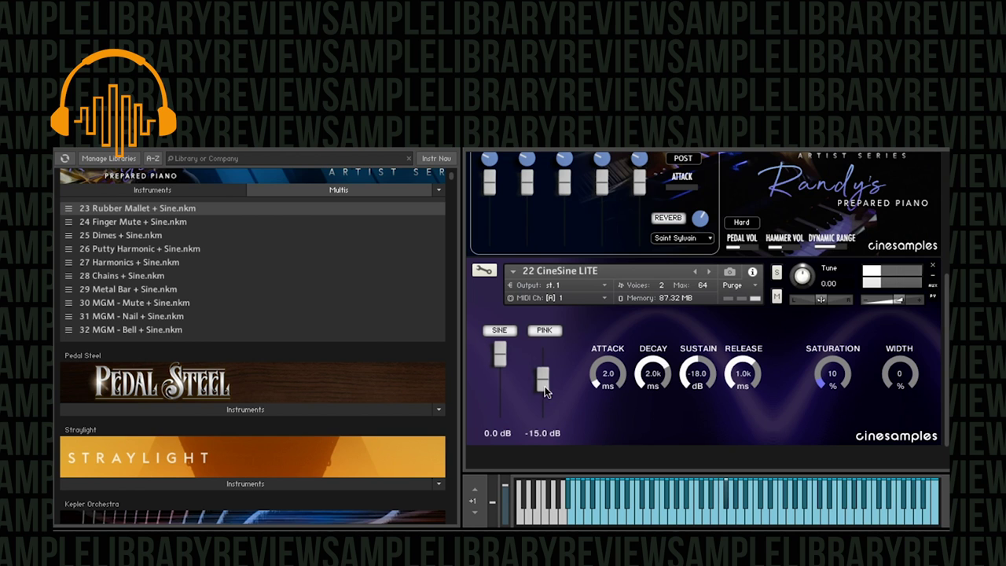
- Raise CineSine LITE's pink noise to -5.8 dB, then mute and unmute the layer to compare
left_click_drag(544, 380, 528, 314)
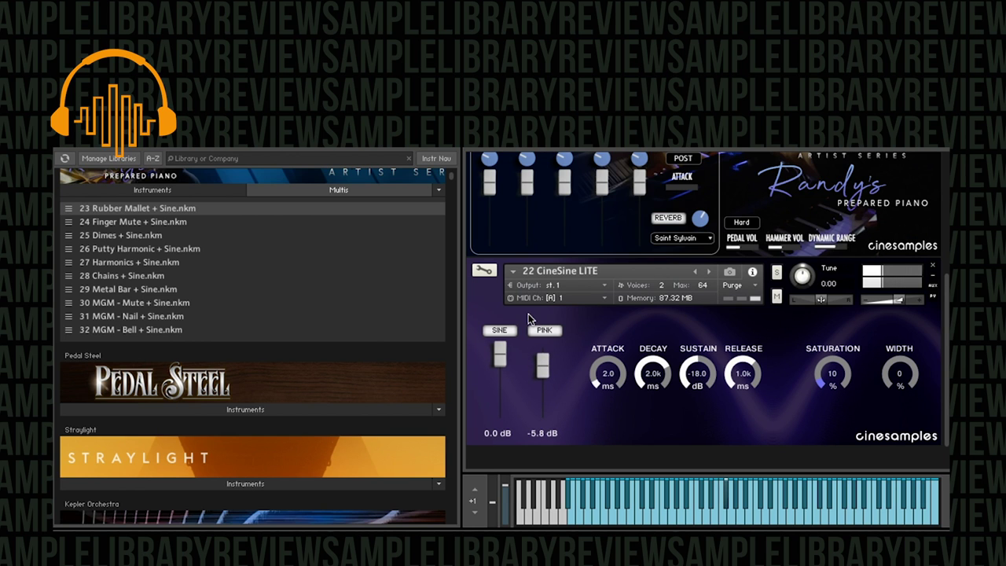
left_click(776, 298)
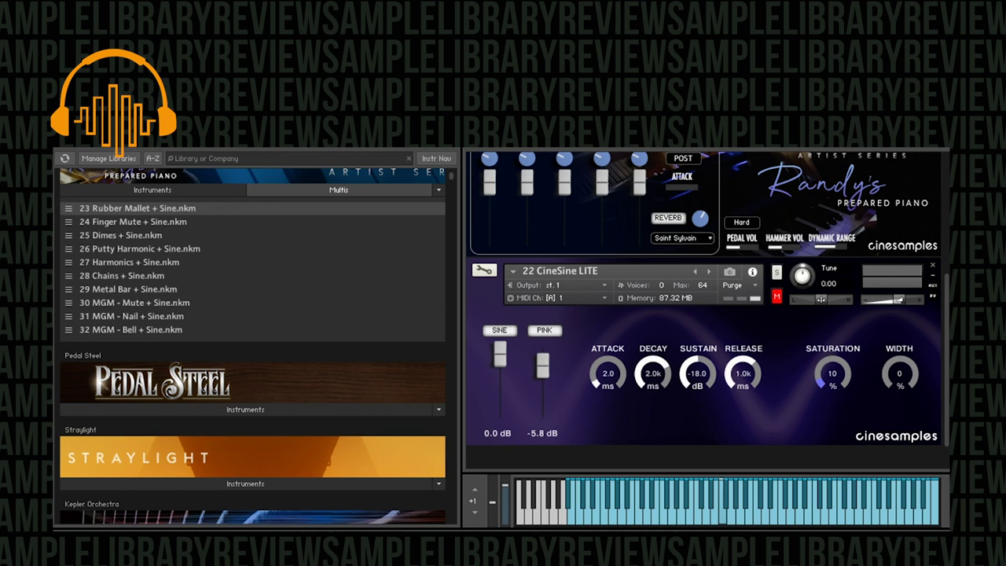
left_click(776, 297)
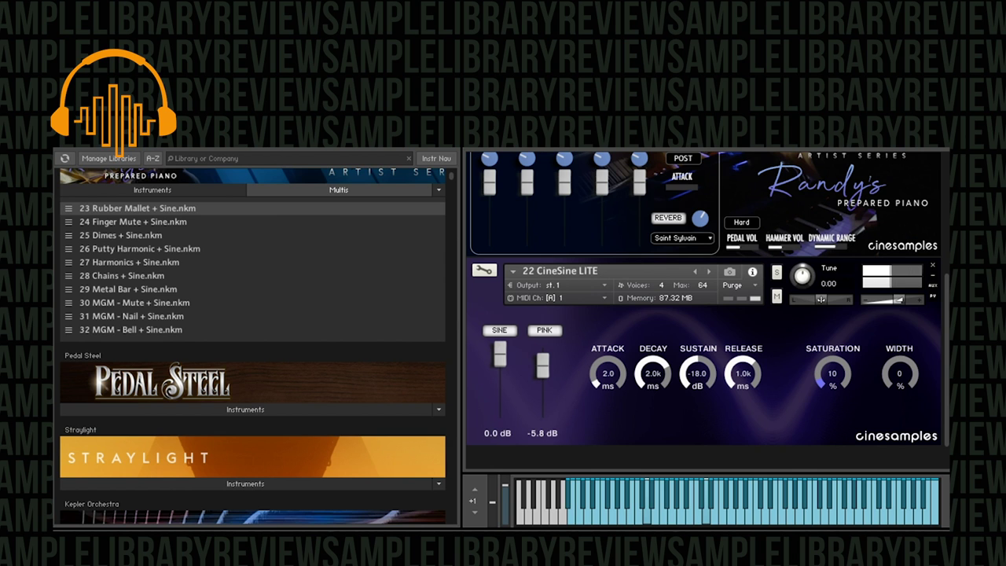
- Load the 24 Finger Mute + Sine multi, confirming the replacement of the current multi
scroll(843, 349, "up", 6)
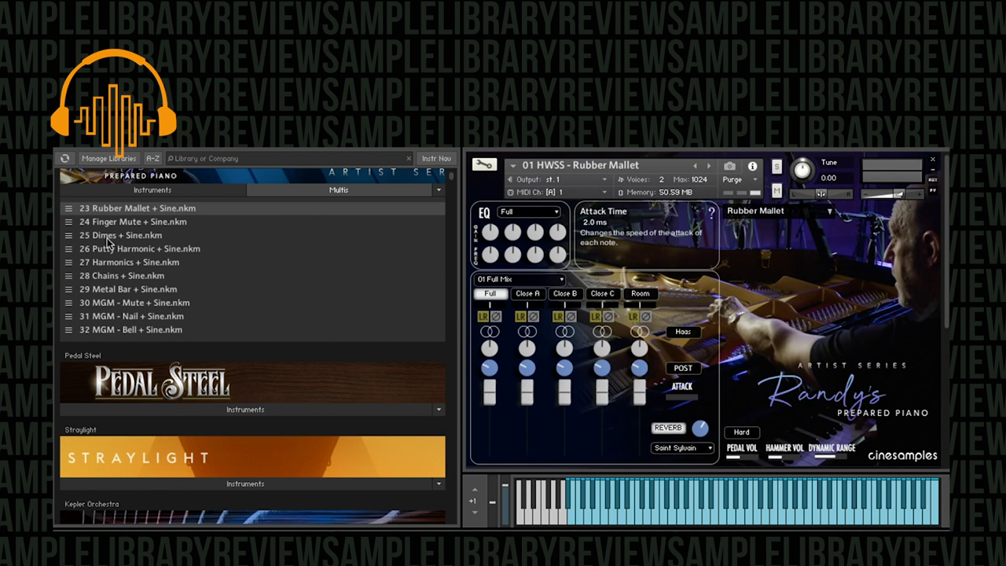
left_click_drag(98, 224, 826, 250)
left_click(621, 218)
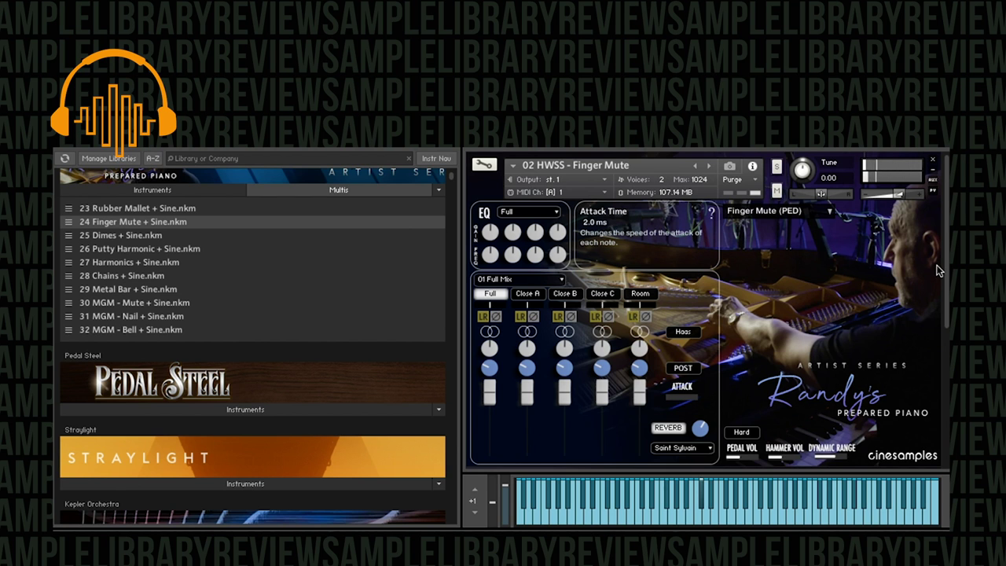
- Set CineSine LITE's pink noise to -8.8 dB, then mute and unmute the layer
left_click_drag(947, 275, 942, 391)
left_click_drag(546, 363, 552, 343)
left_click(776, 299)
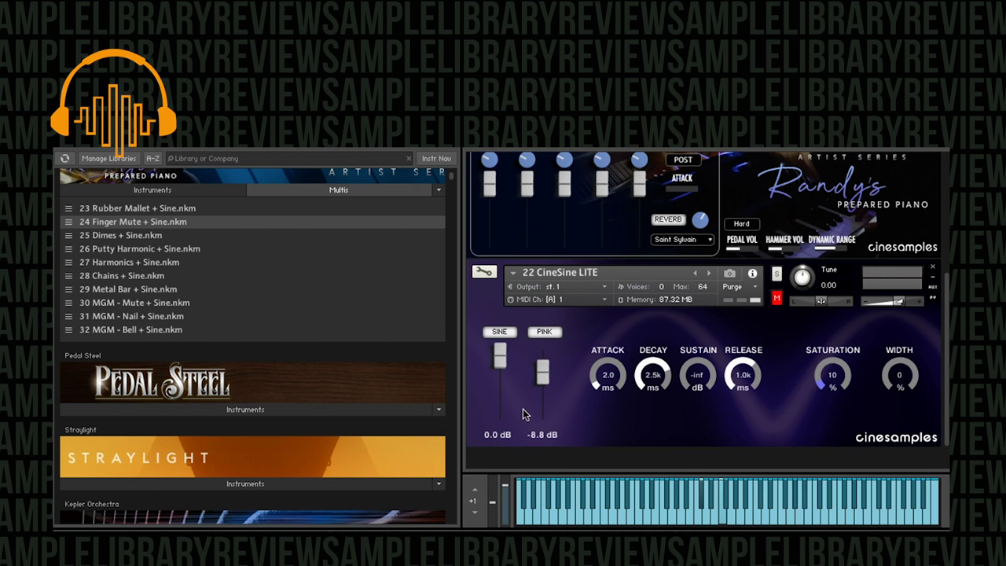
left_click(775, 298)
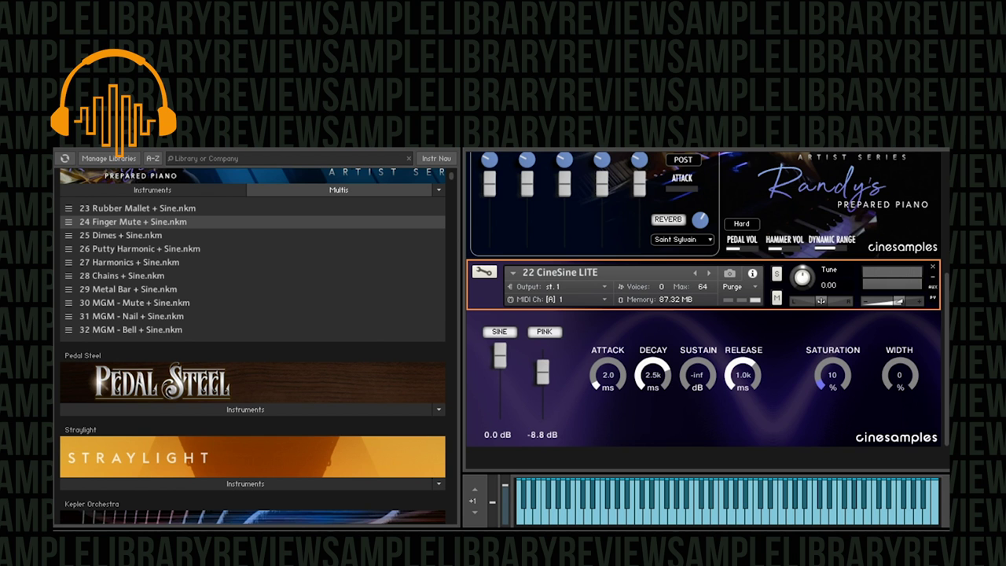
- Switch the 02 HWSS - Finger Mute layer's mic mix preset to 10 Cinematic Mix
scroll(946, 246, "up", 5)
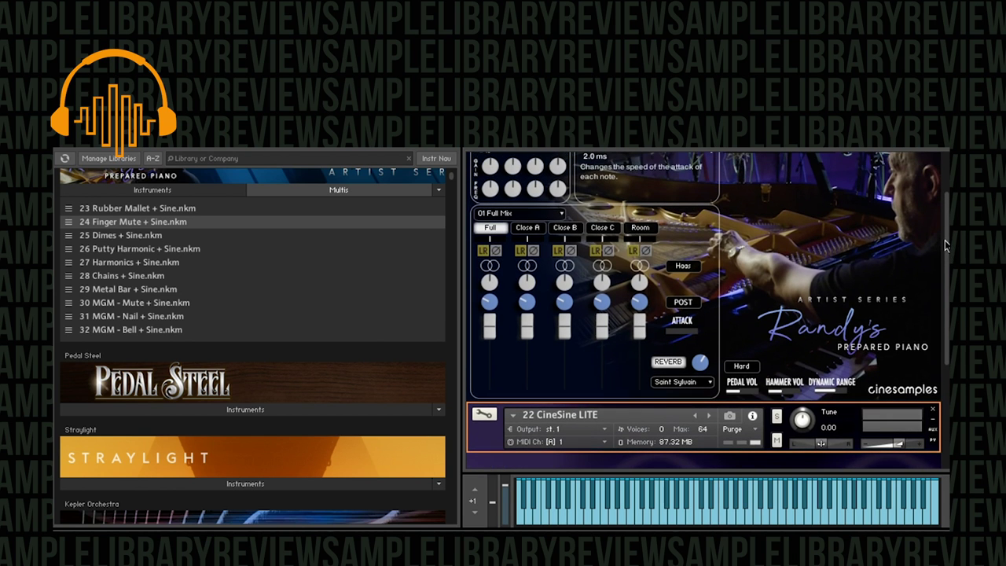
scroll(528, 241, "up", 1)
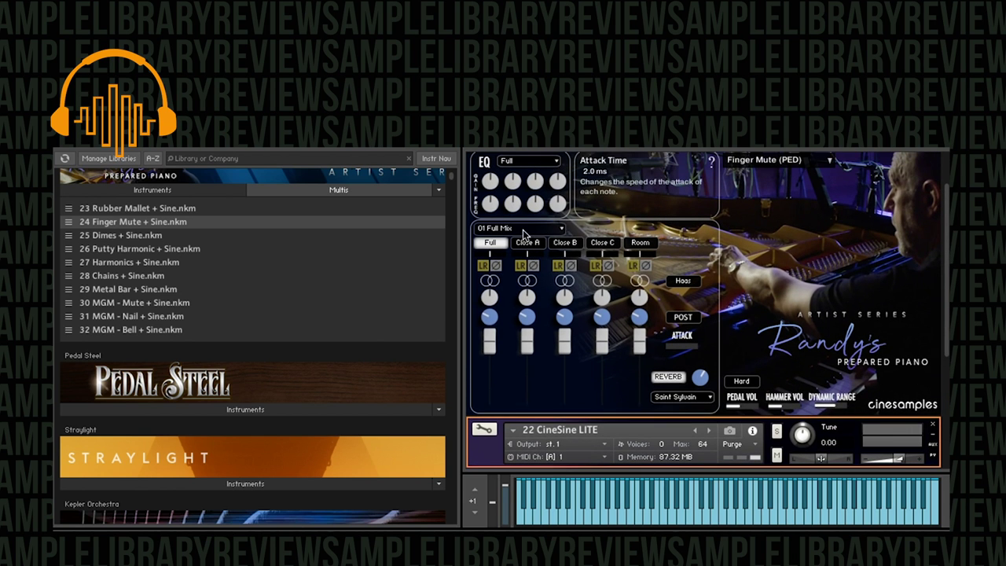
left_click(523, 228)
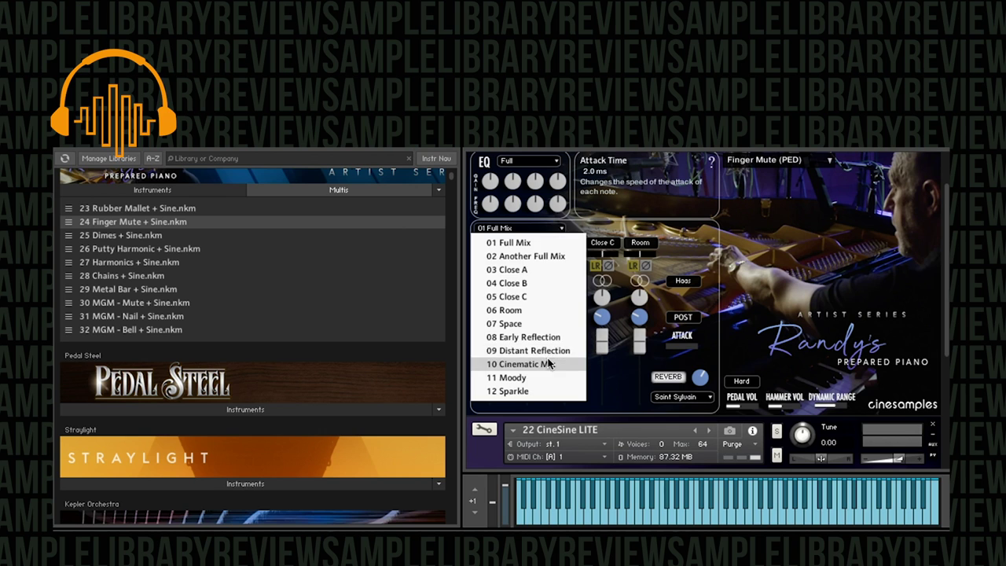
left_click(522, 364)
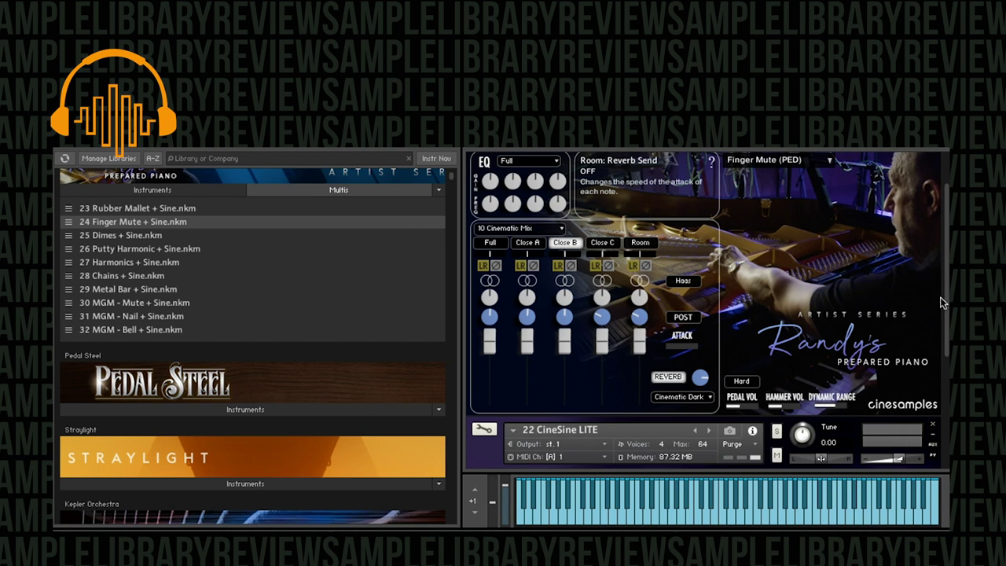
scroll(942, 268, "up", 2)
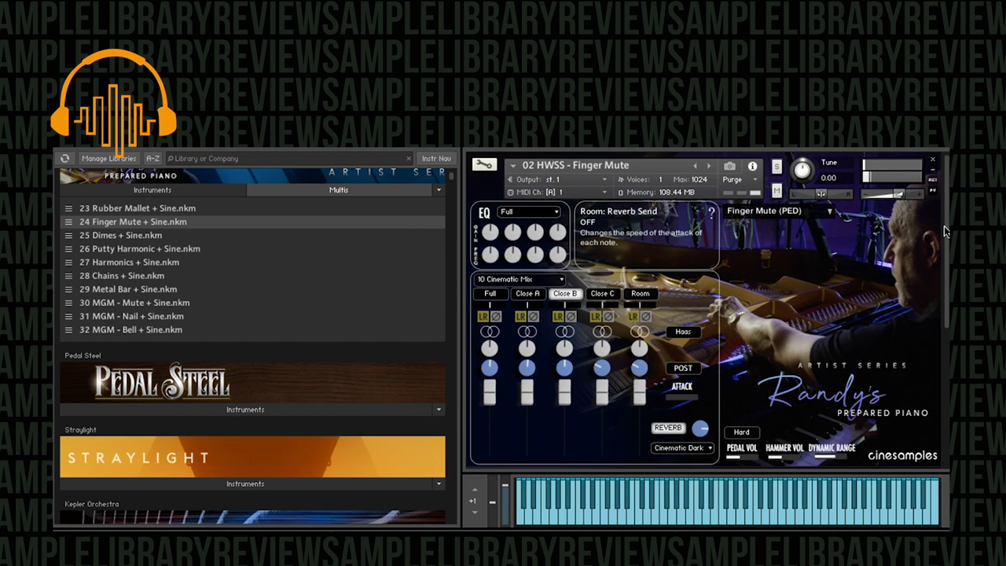
- Load the 28 Chains + Sine multi and put its 06 HWSS - Chains layer on 07 Space
double_click(101, 236)
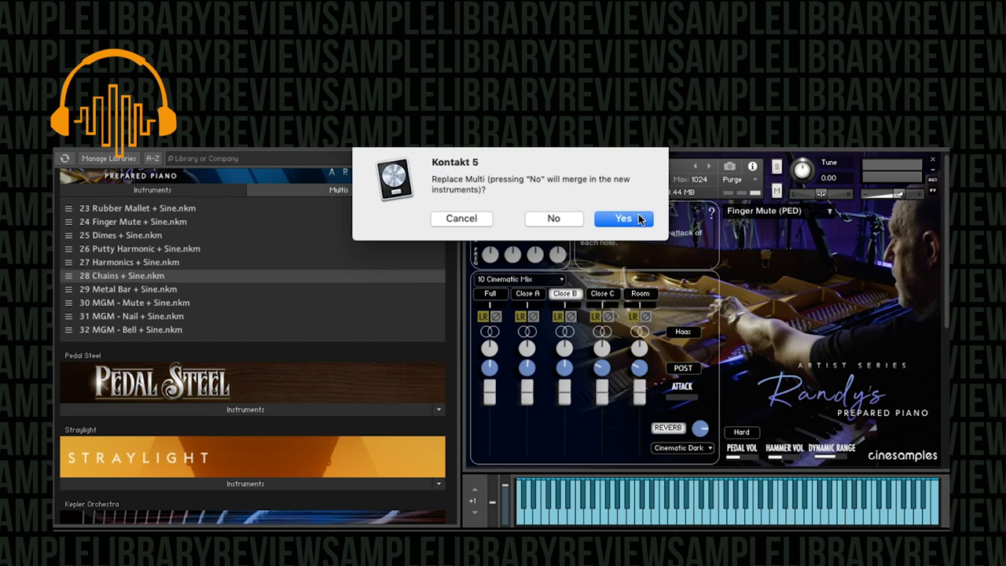
left_click(623, 217)
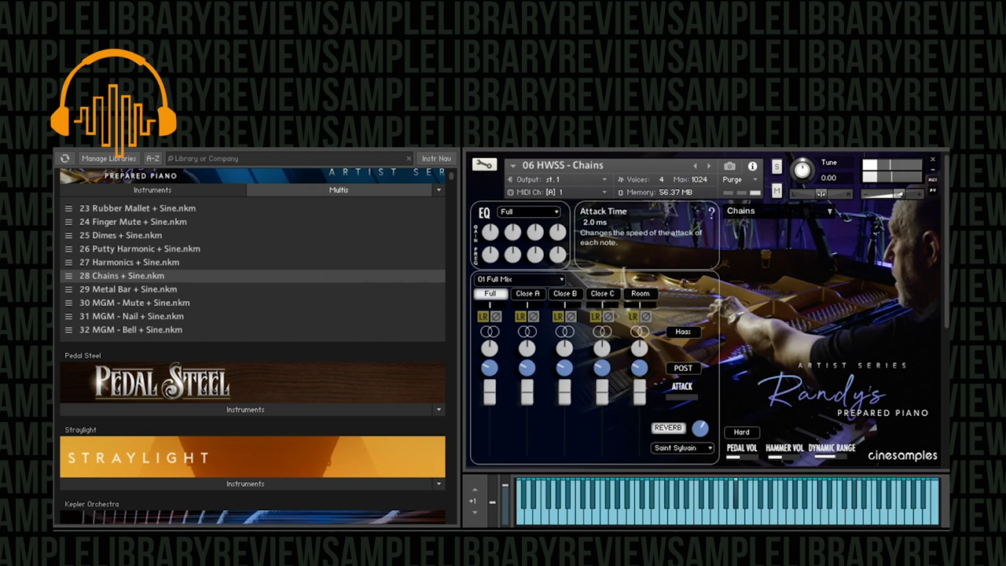
left_click(545, 282)
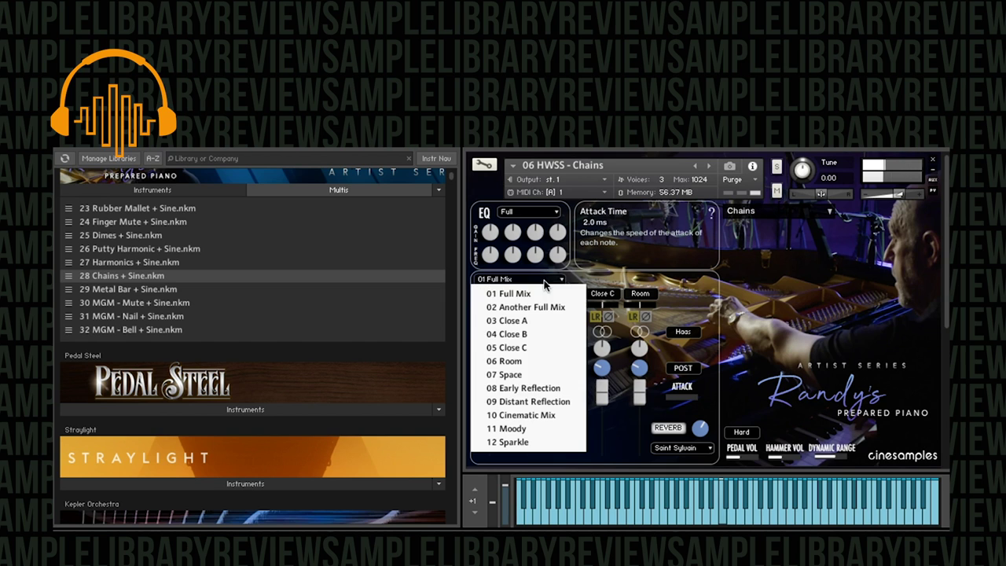
left_click(544, 376)
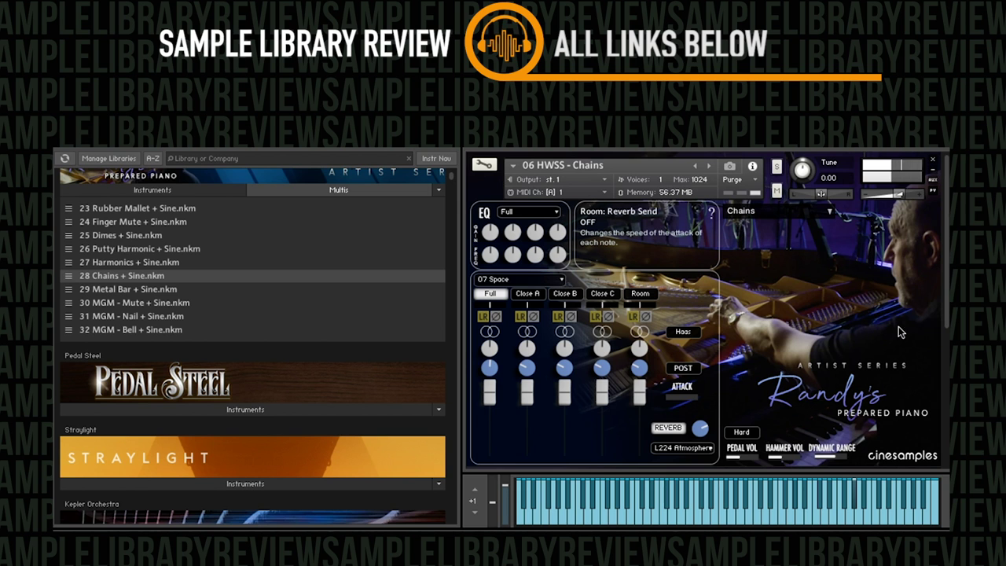
- Mute and unmute the CineSine LITE layer, then raise its pink noise to -6.1 dB
scroll(946, 409, "down", 5)
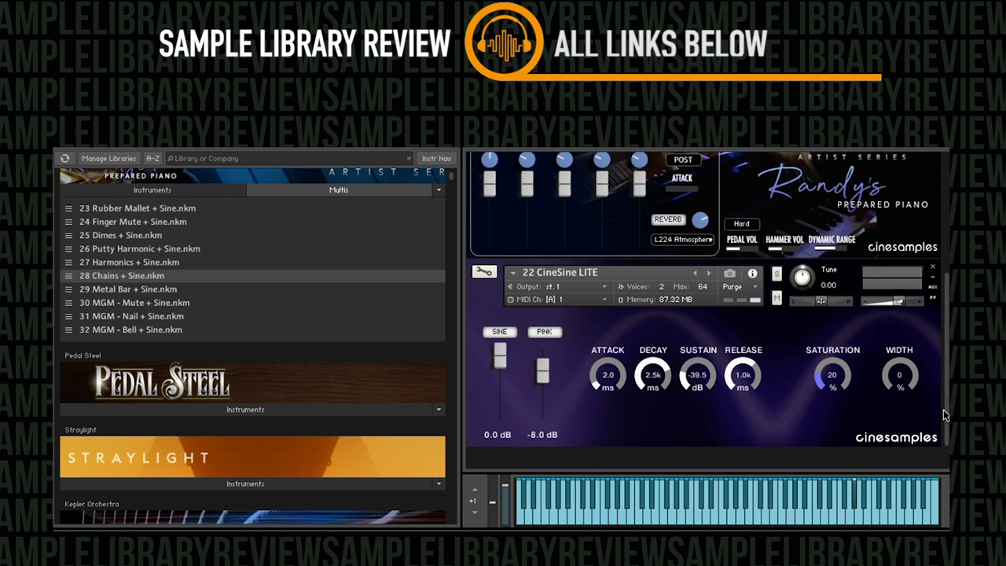
scroll(943, 410, "up", 3)
scroll(940, 382, "up", 5)
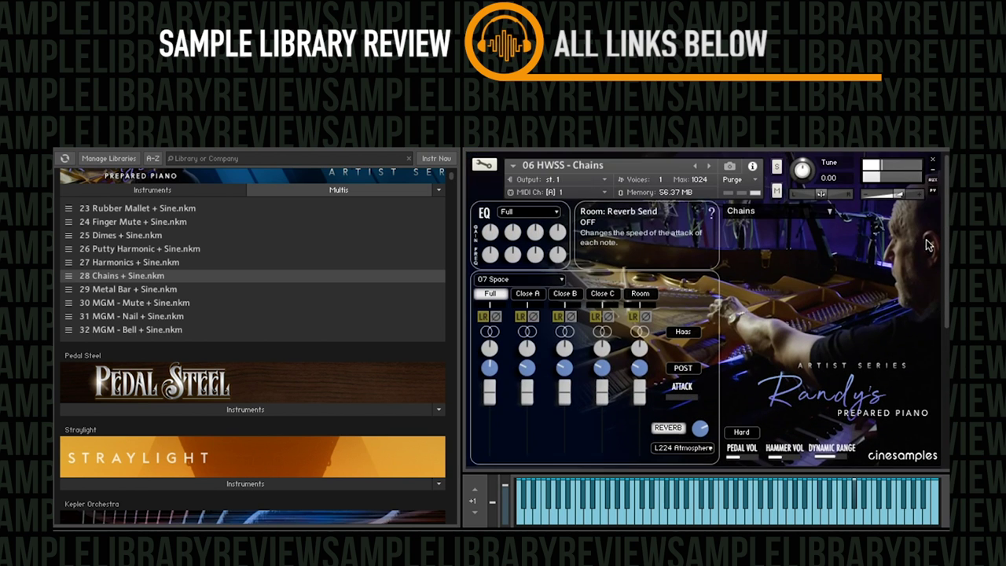
scroll(942, 277, "down", 5)
left_click(776, 296)
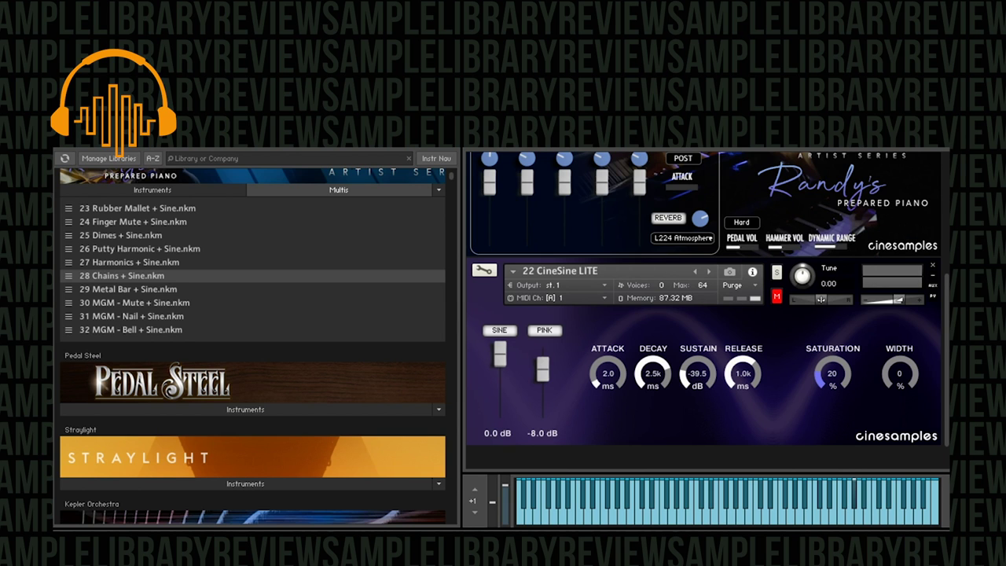
left_click(776, 296)
left_click_drag(540, 376, 539, 360)
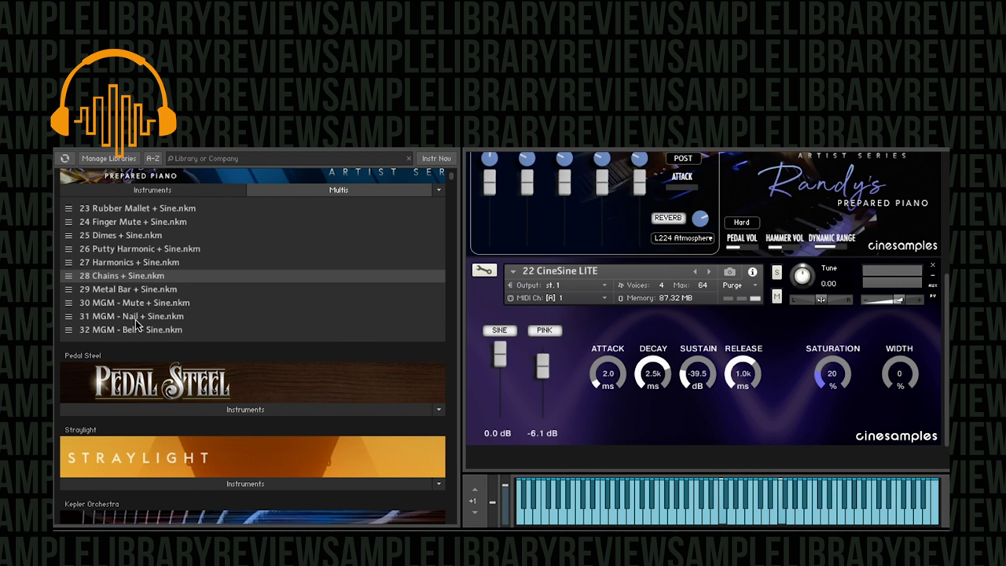
- Load the 30 MGM - Mute + Sine multi and set the 17 SONY - Mute mic mix to 02 Close
left_click_drag(122, 311, 644, 267)
left_click(633, 222)
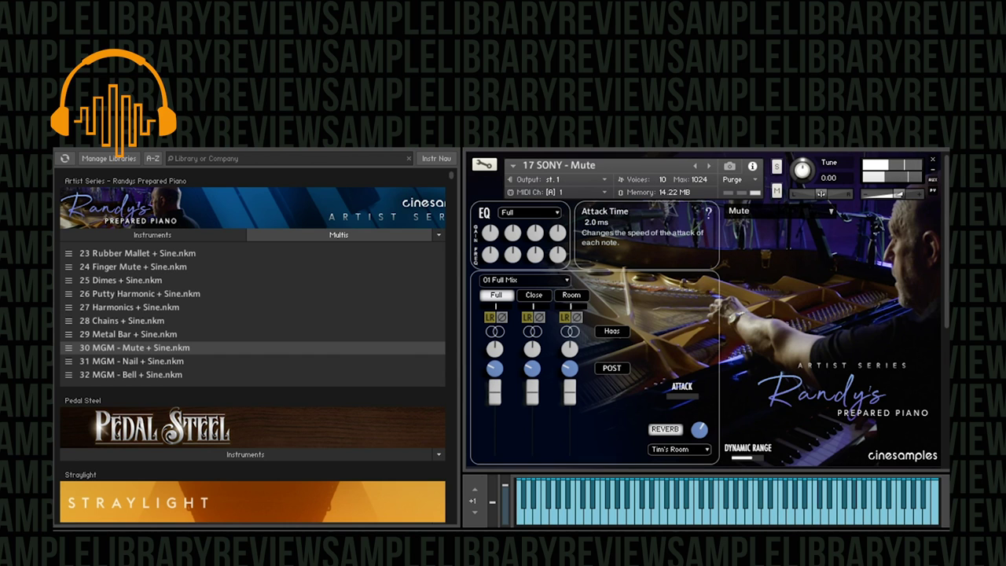
left_click(525, 279)
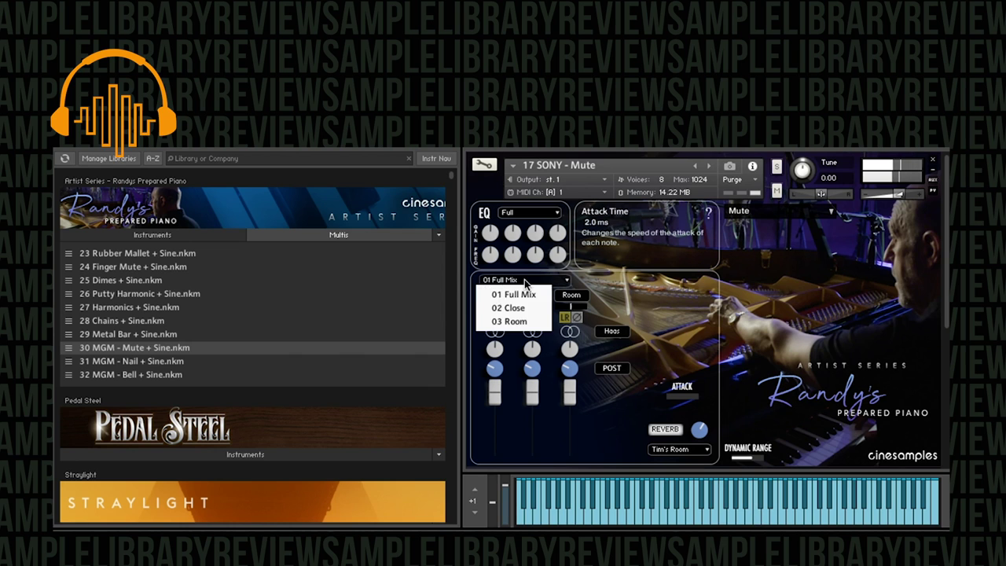
left_click(527, 306)
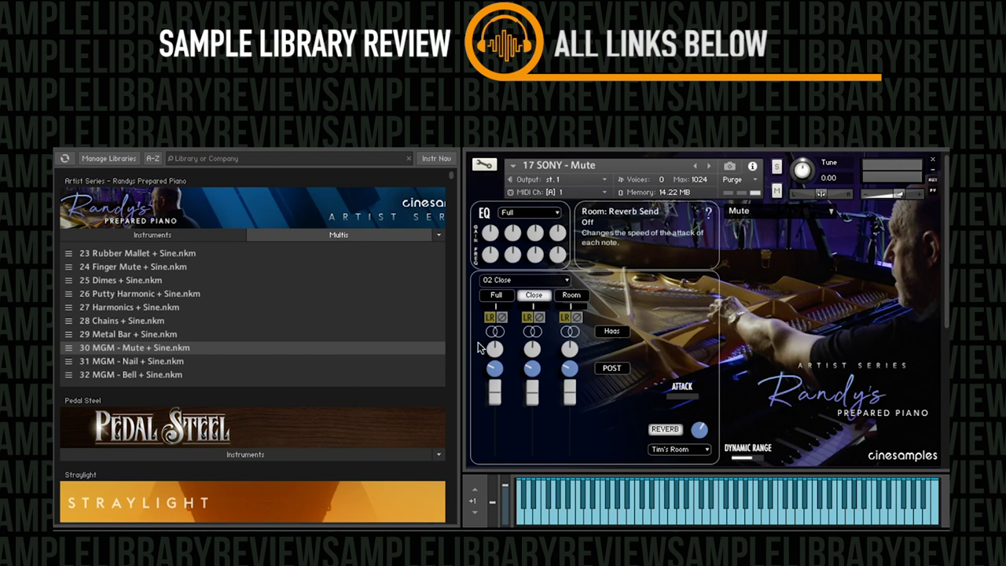
- Load 01 Rubber Mallet.nki from the Instruments list, replacing the multi in the rack
left_click(151, 234)
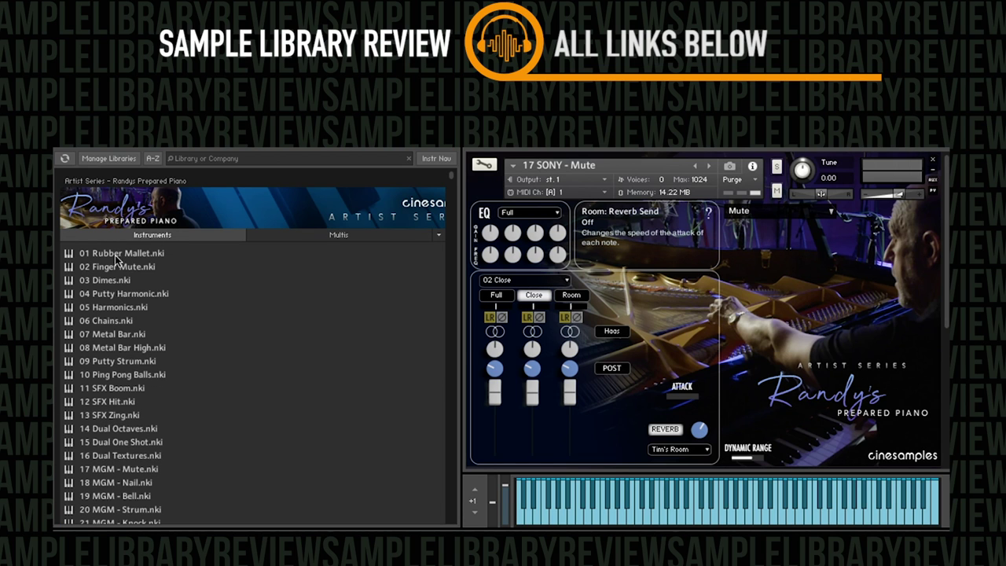
left_click_drag(113, 254, 612, 272)
left_click(614, 217)
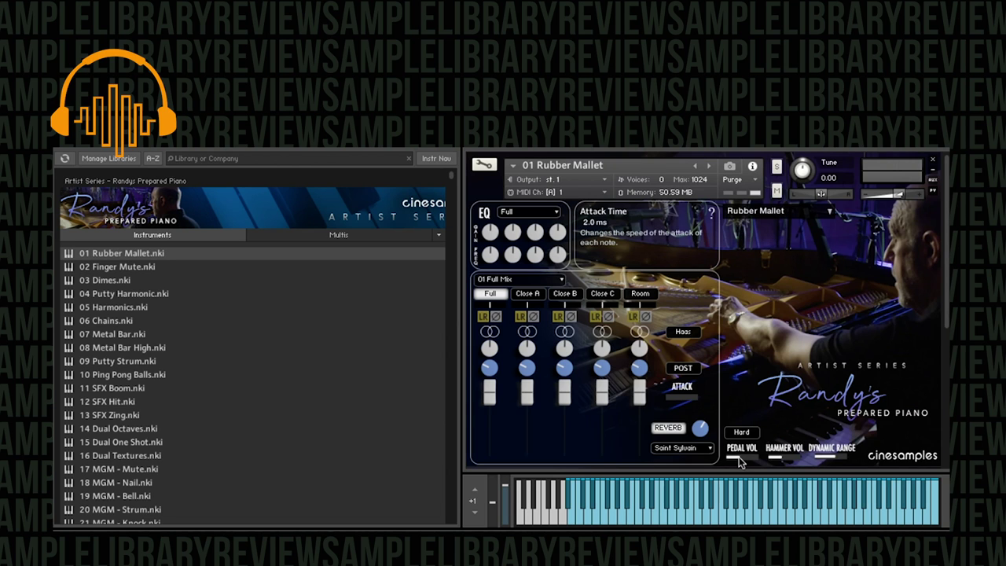
mouse_move(735, 461)
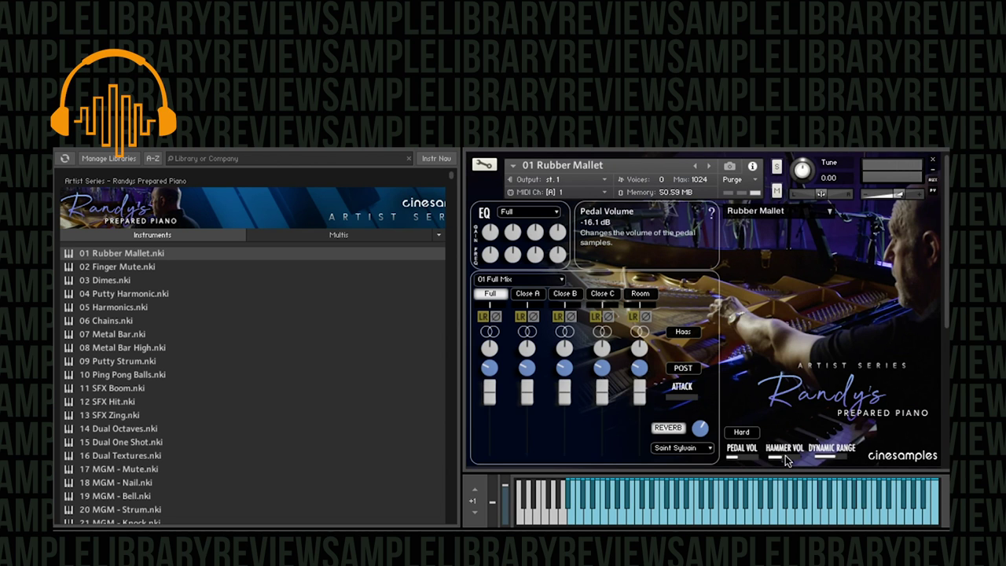
mouse_move(844, 461)
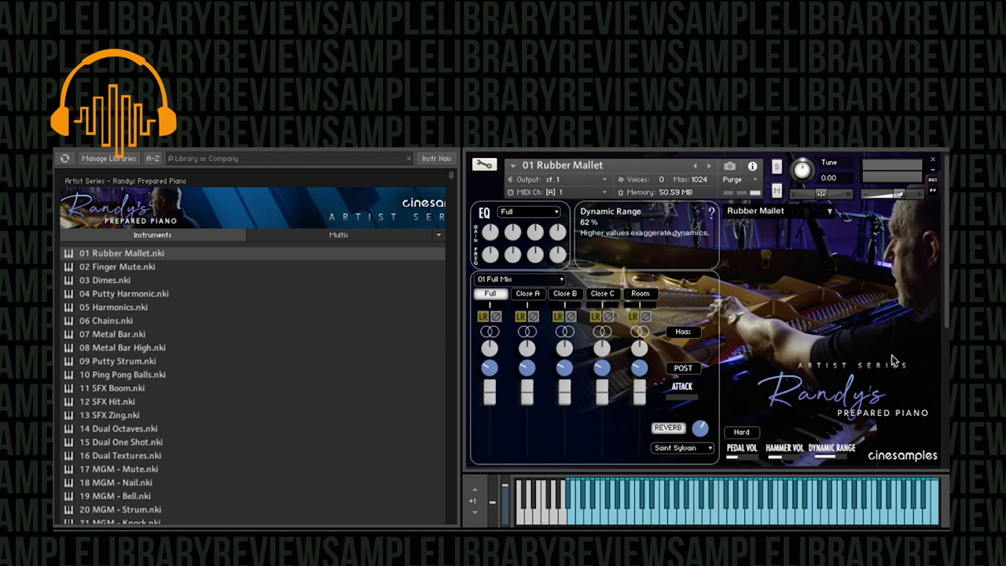